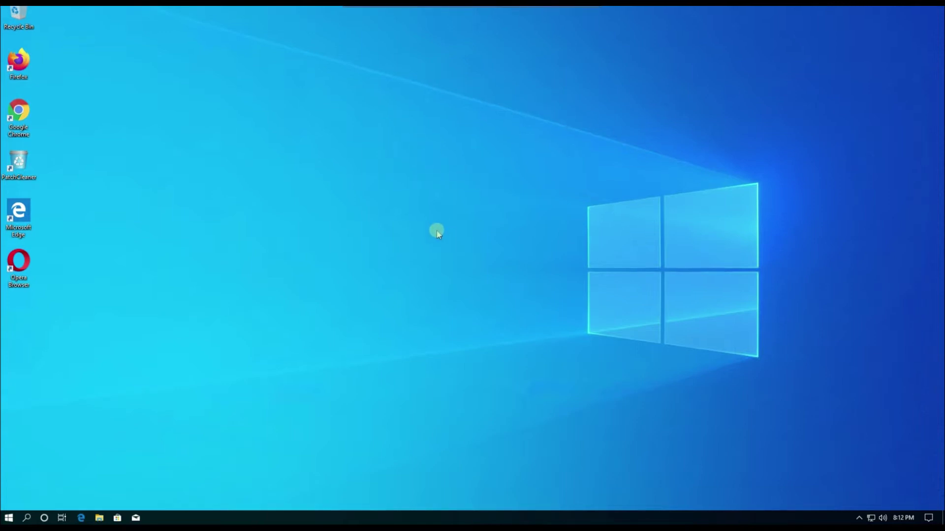
right_click(275, 276)
left_click(324, 304)
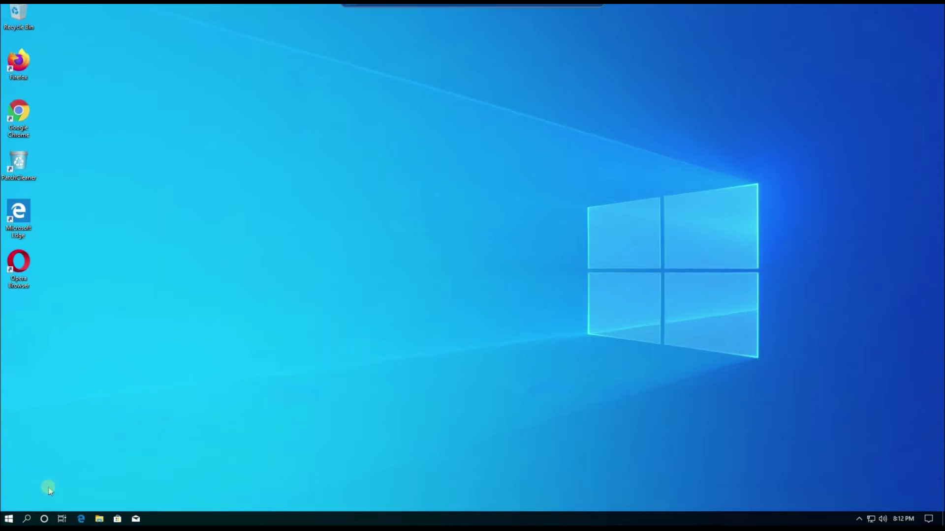
Open the Windows Temp folder through the Run dialog and close its window again
left_click(27, 518)
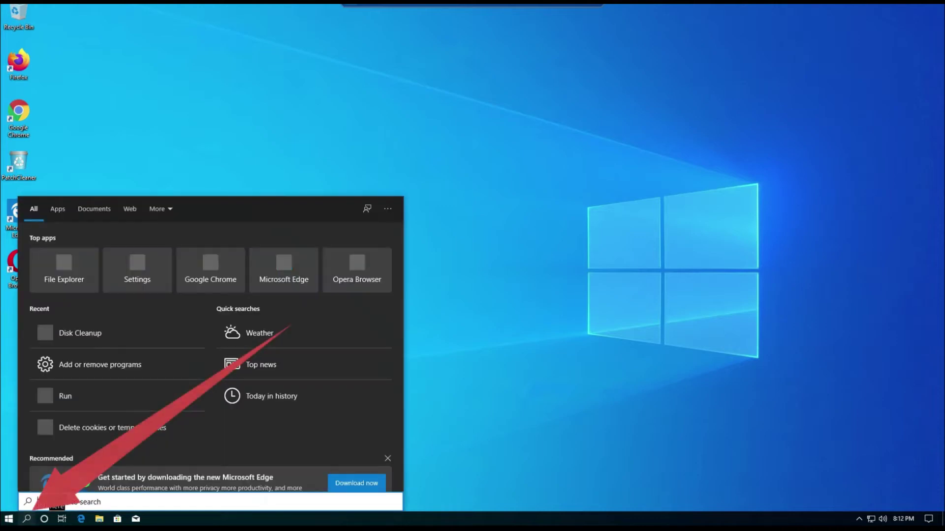
type("run")
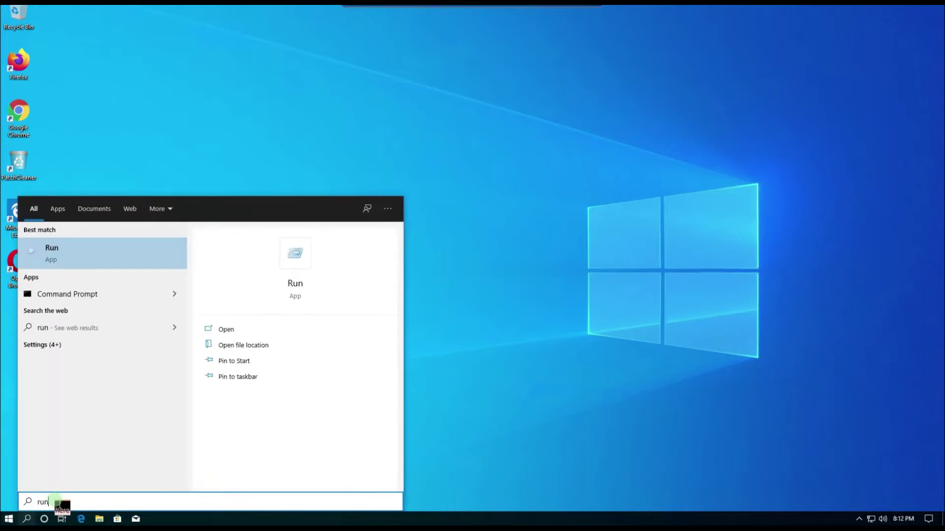
left_click(63, 258)
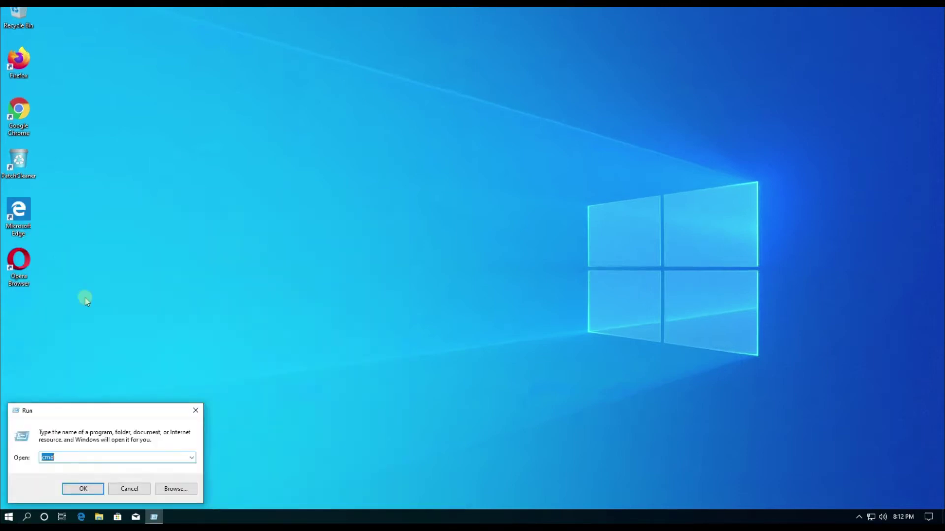
left_click(97, 457)
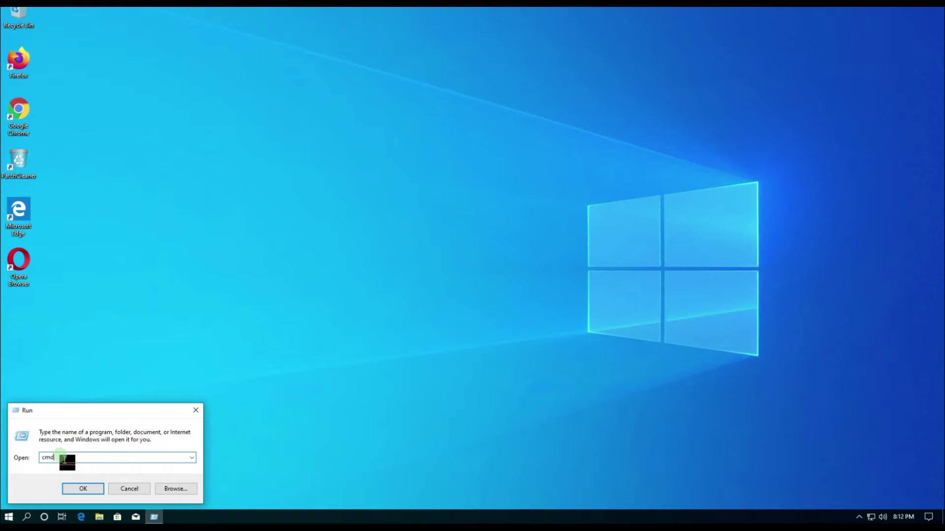
left_click_drag(94, 413, 106, 377)
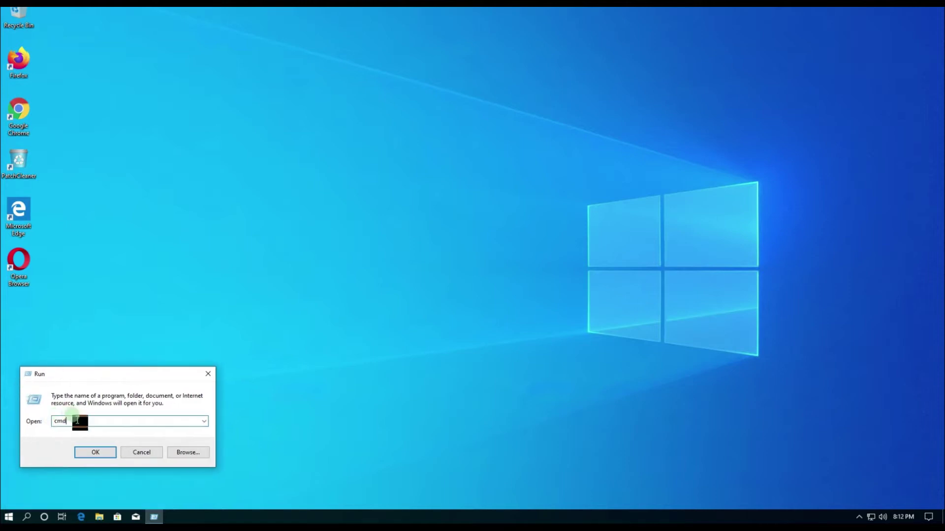
mouse_move(63, 422)
left_mouse_down()
mouse_move(51, 424)
mouse_move(75, 425)
left_mouse_up()
key("Escape")
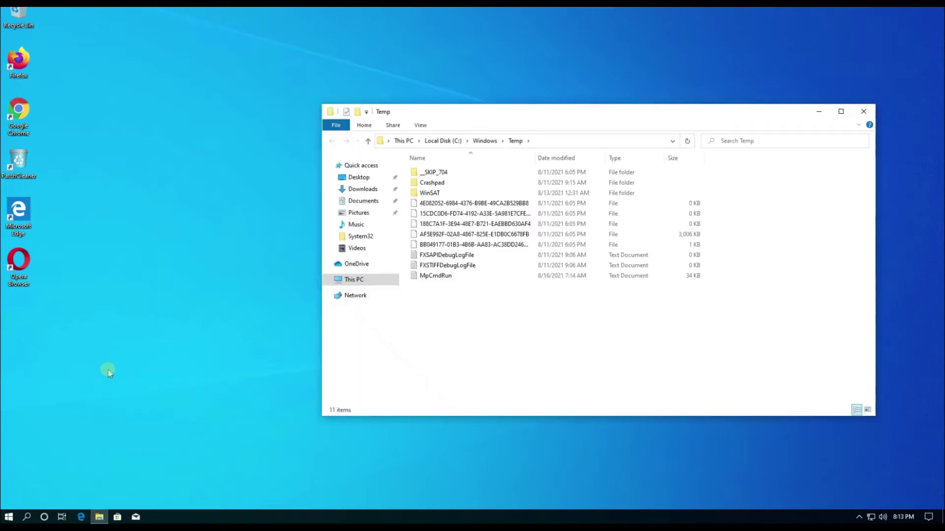
left_click(863, 111)
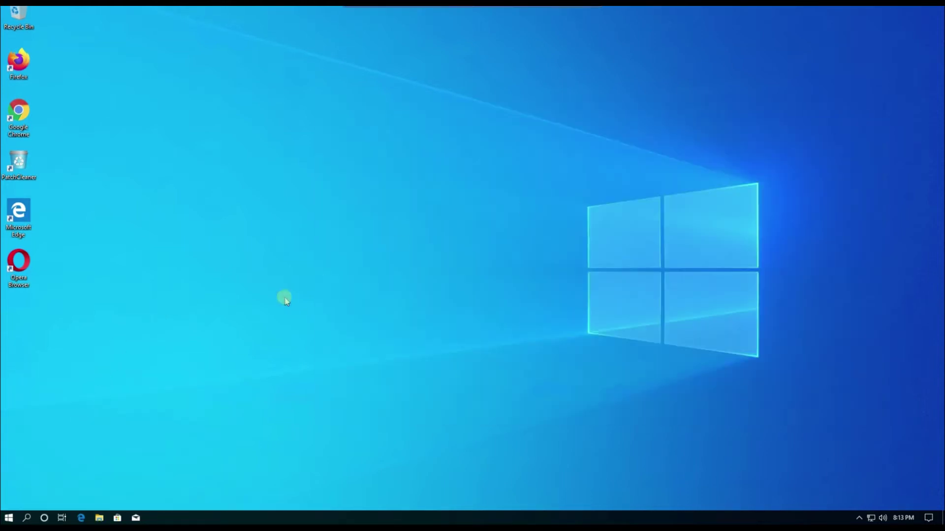
right_click(166, 320)
left_click(195, 348)
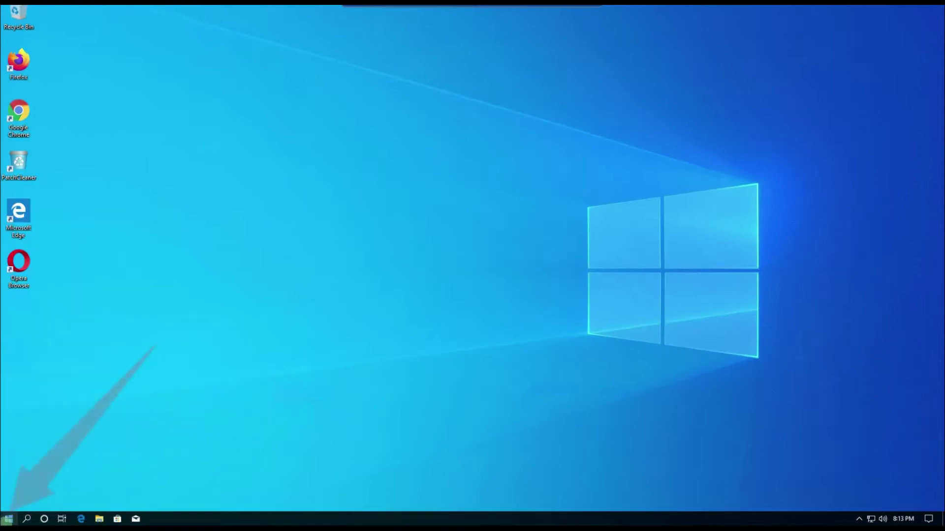
Open the Windows Temp folder by executing temp in the Run dialog, and reposition its window on the desktop
right_click(10, 518)
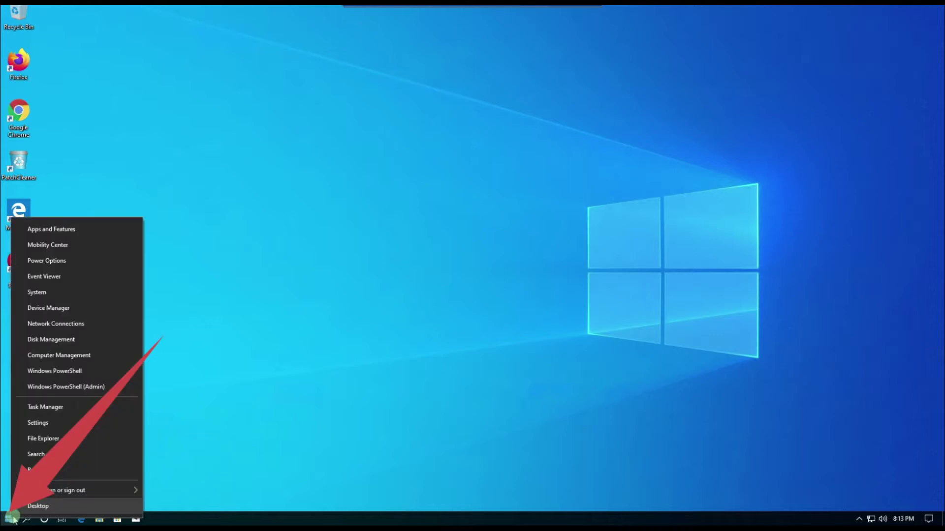
left_click(32, 471)
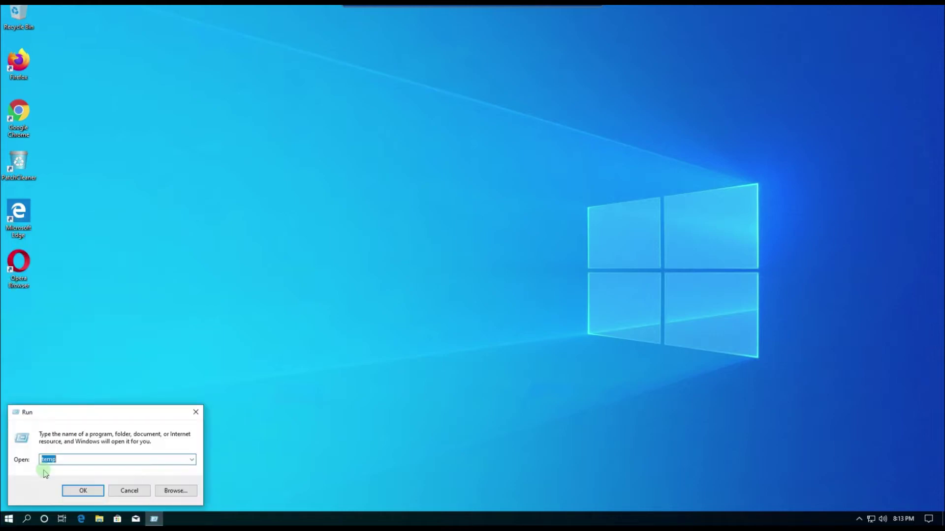
type("tem")
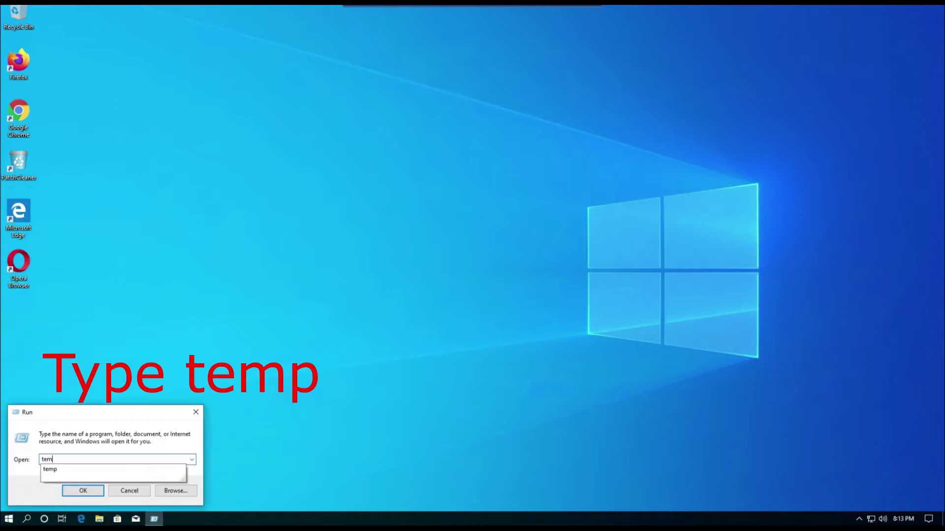
left_click(45, 473)
key("Return")
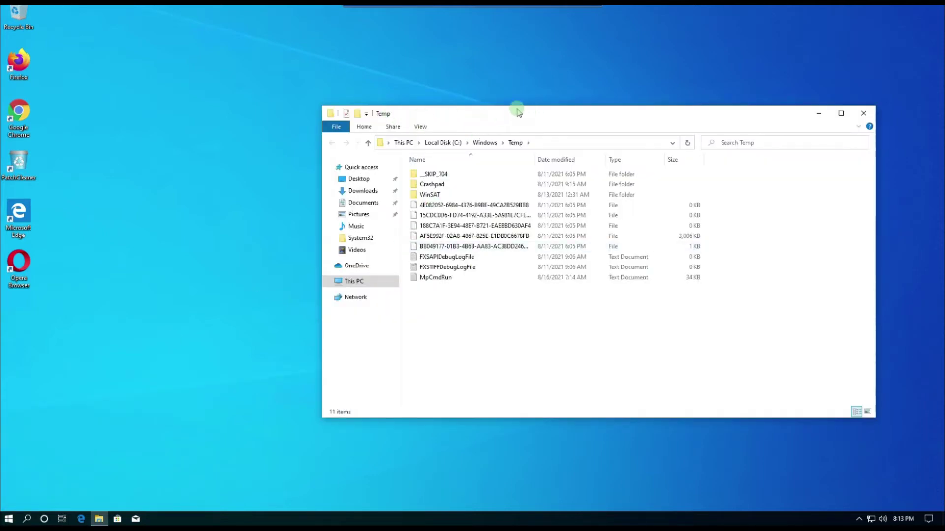
left_click_drag(529, 112, 483, 102)
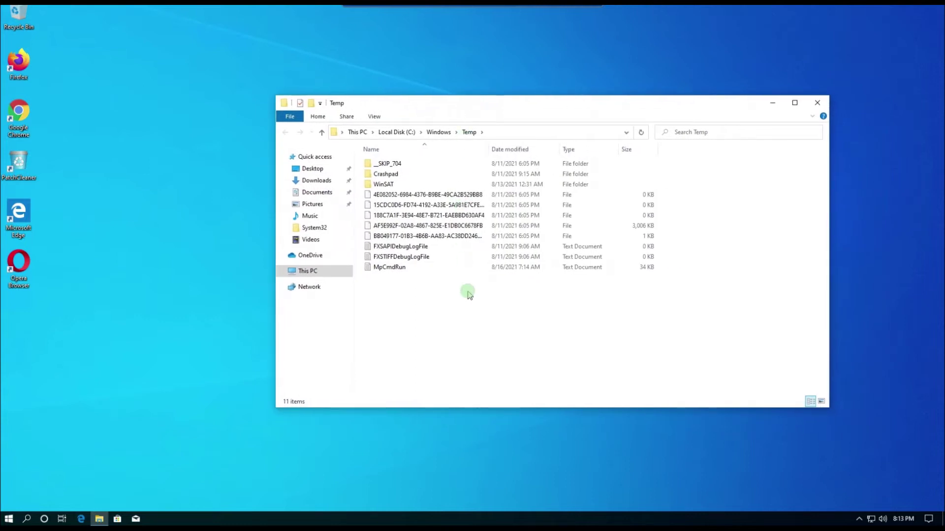
Permanently delete everything in the Windows Temp folder, confirming the deletion and continuing with administrator permission for all current items
key("ctrl+a")
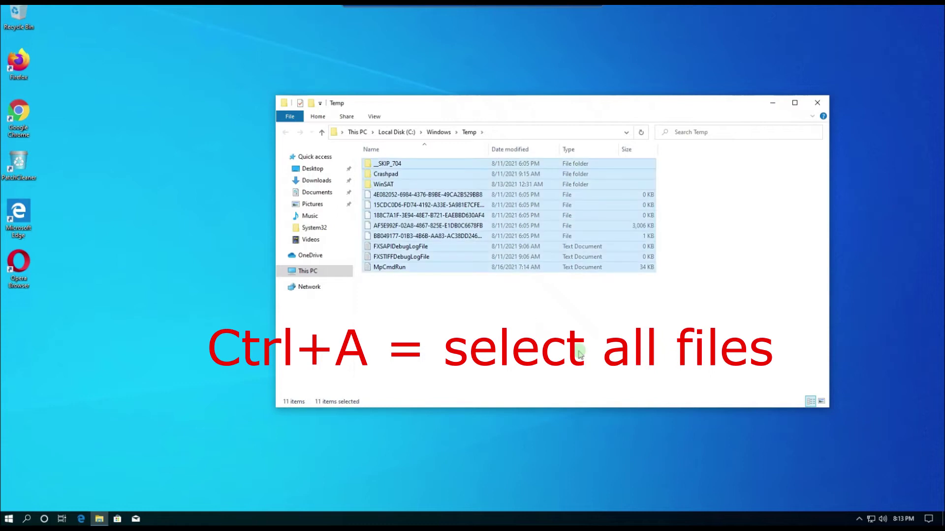
key("shift+Delete")
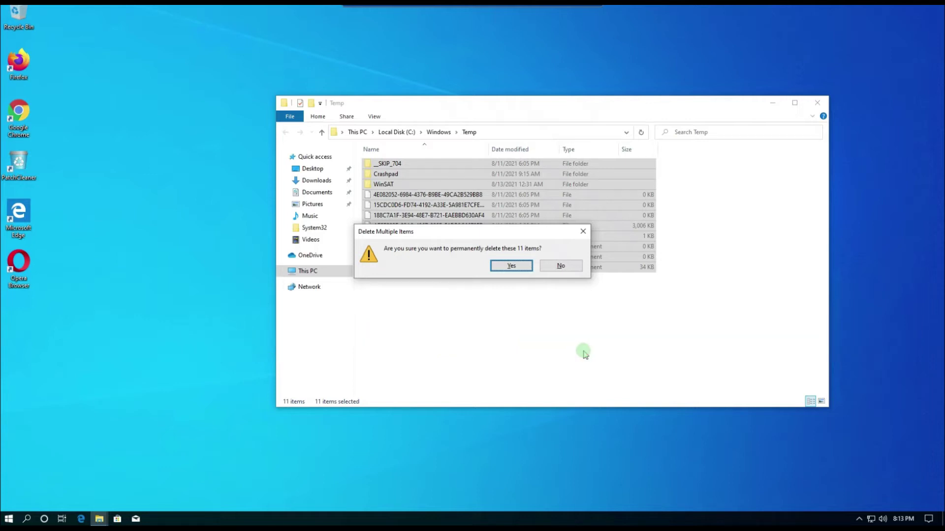
left_click(510, 266)
key("shift+Delete")
left_click_drag(507, 235, 512, 272)
left_click(516, 303)
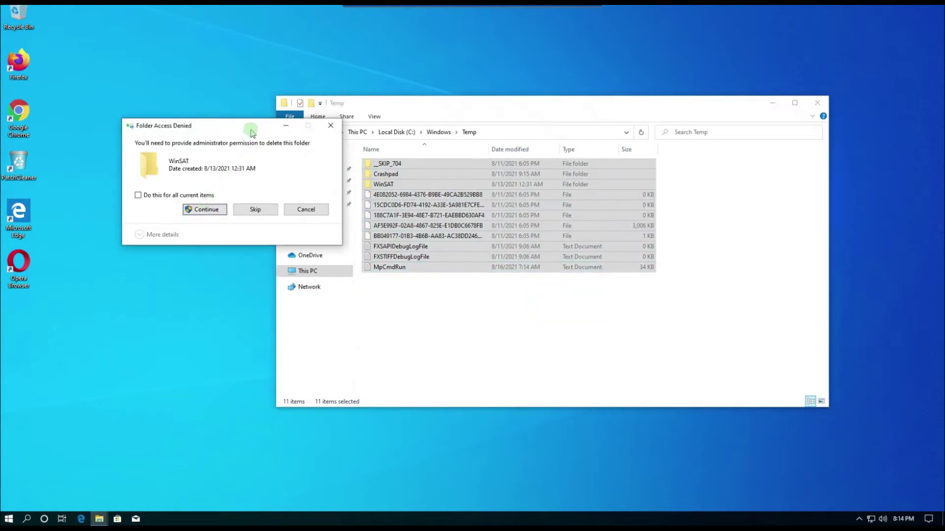
left_click_drag(250, 131, 268, 157)
left_click(168, 224)
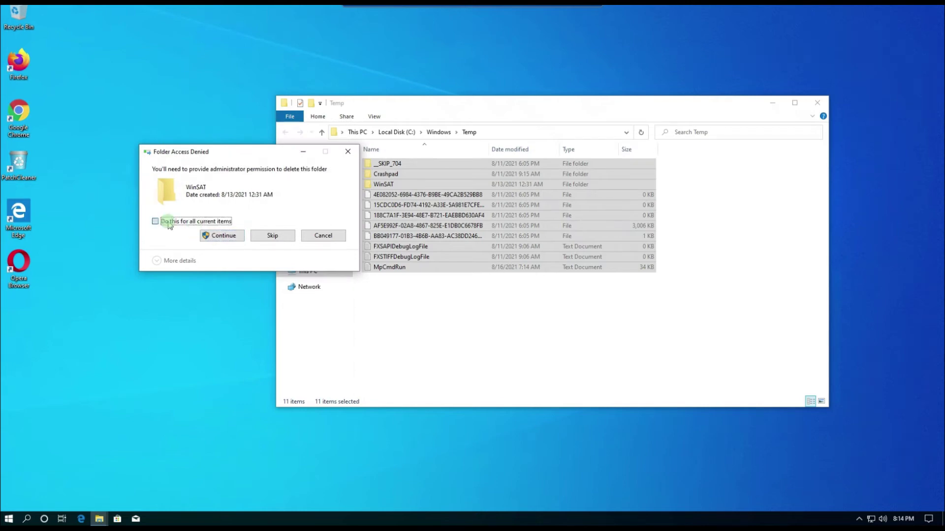
left_click(229, 238)
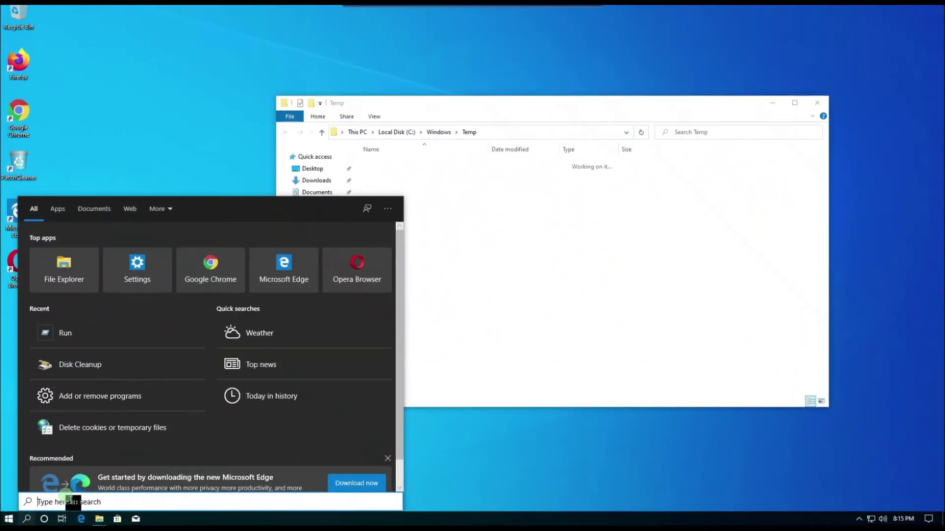
Open the current account's local Temp folder by executing %temp% in the Run dialog
type("tun")
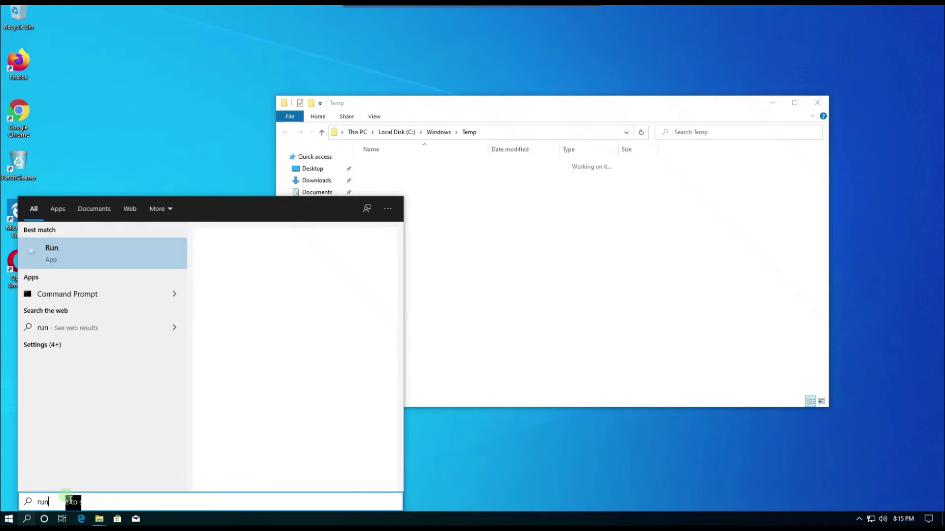
left_click(54, 259)
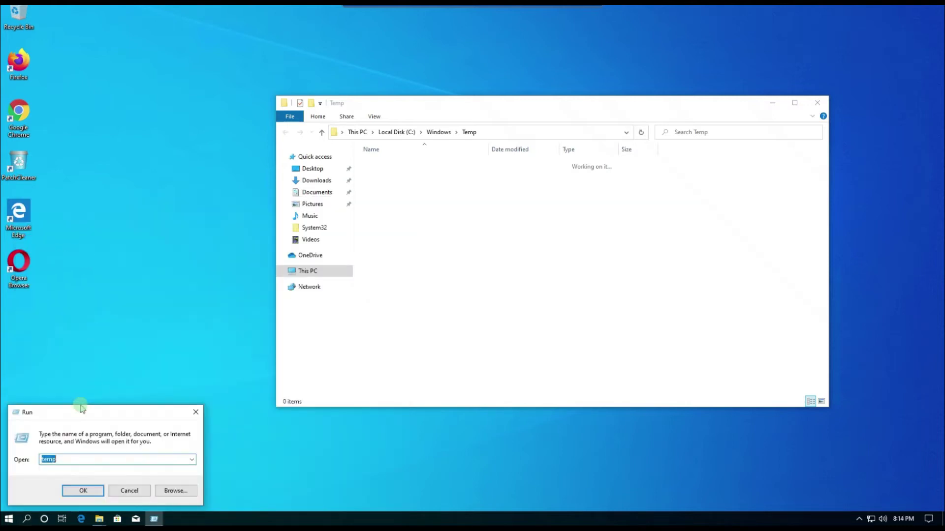
right_click(6, 520)
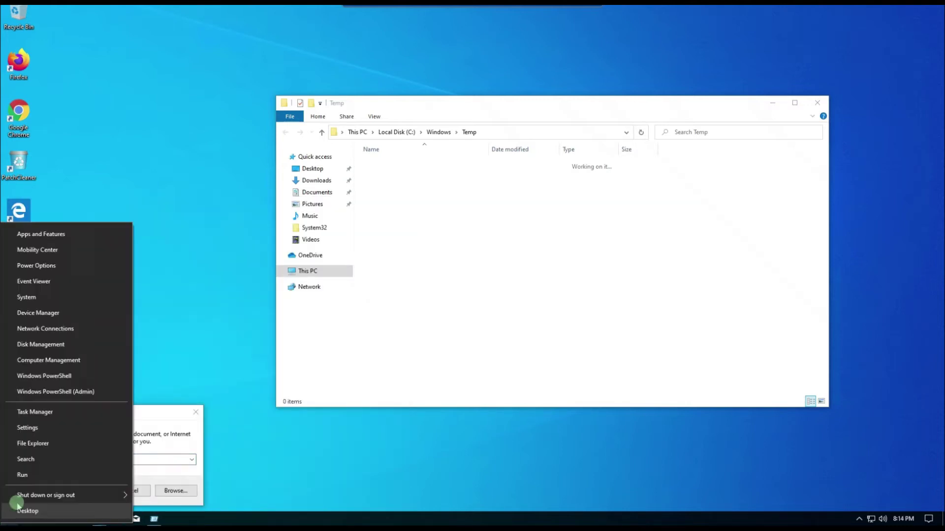
left_click(34, 475)
key("Home")
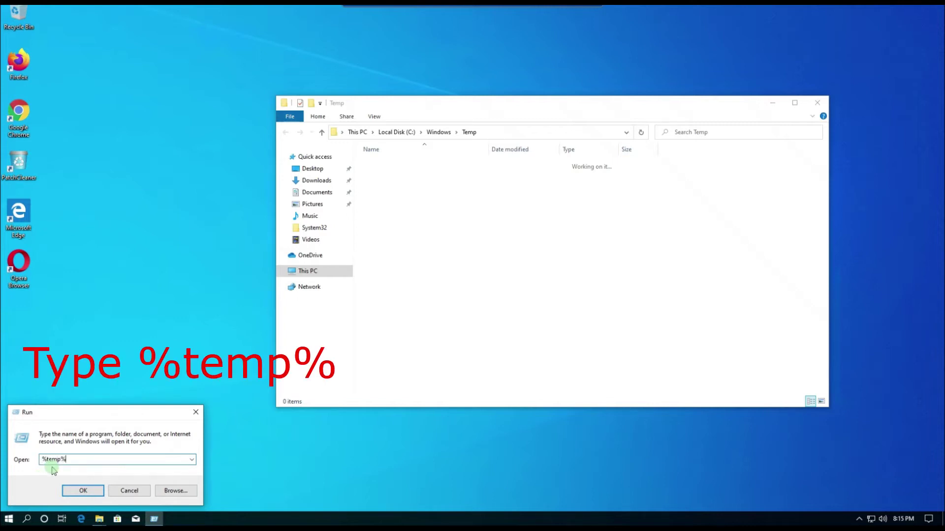
left_click(82, 489)
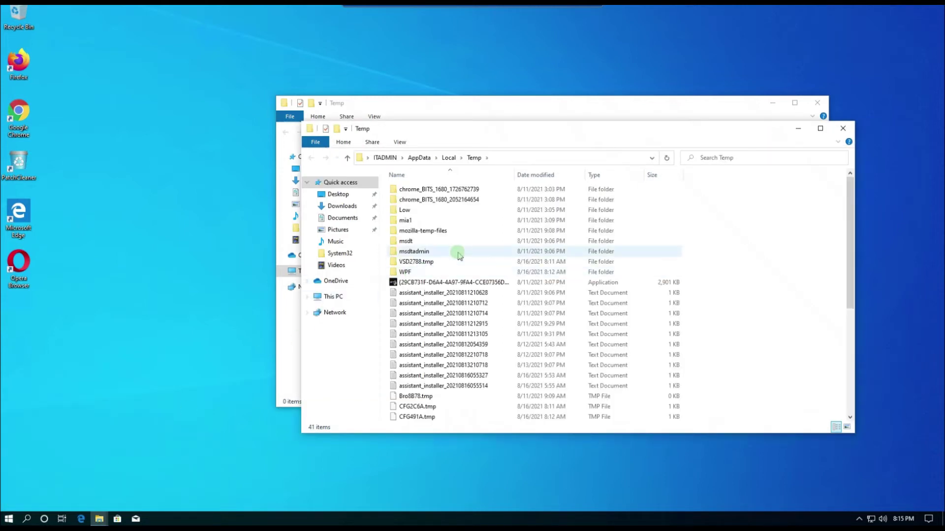
Permanently delete everything in the AppData Local Temp folder, continuing with administrator permission for all current items
left_click(427, 252)
left_click(508, 261)
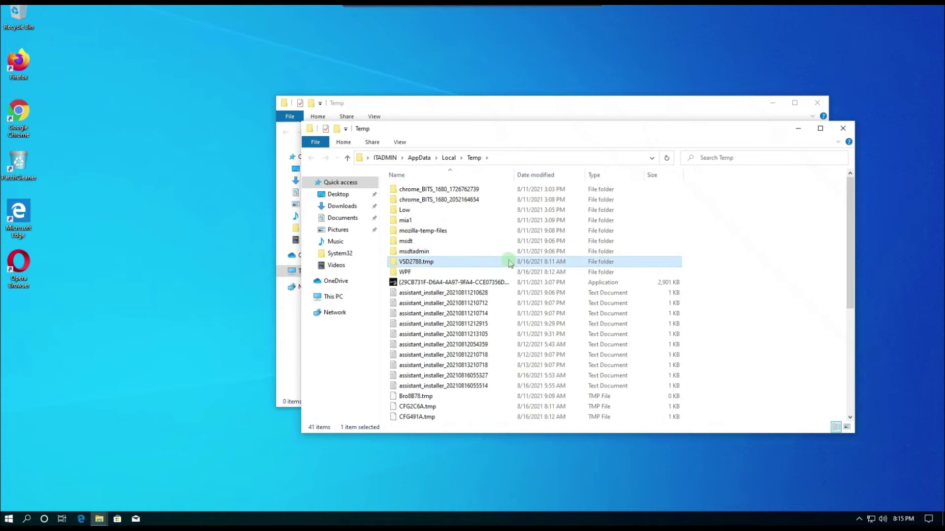
key("ctrl+a")
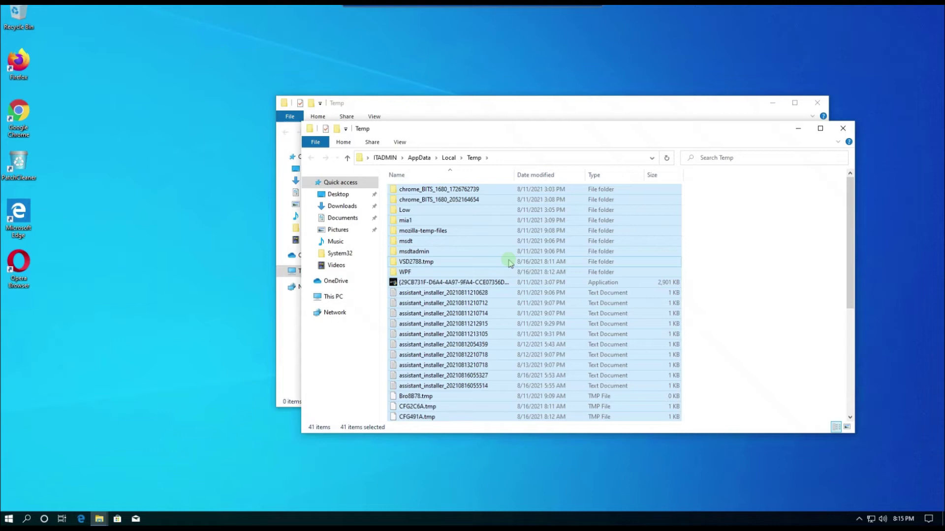
key("shift+Delete")
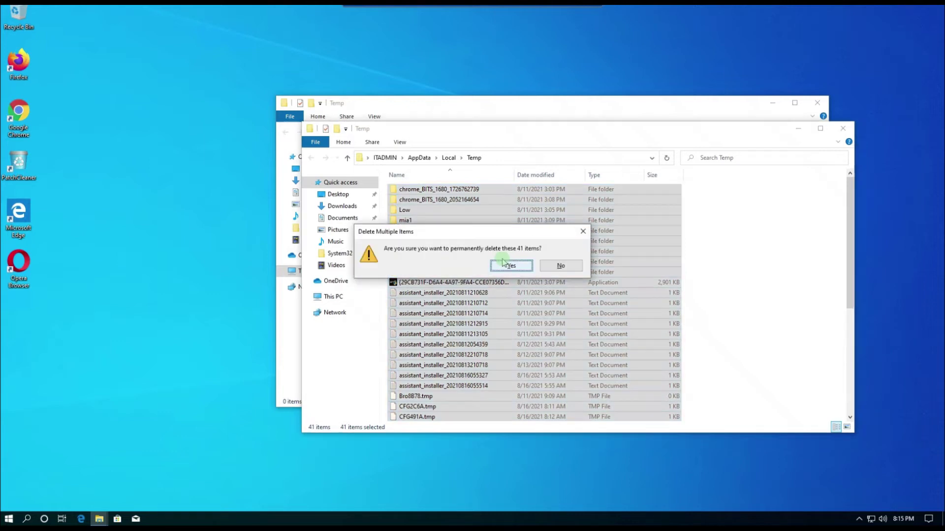
left_click(525, 272)
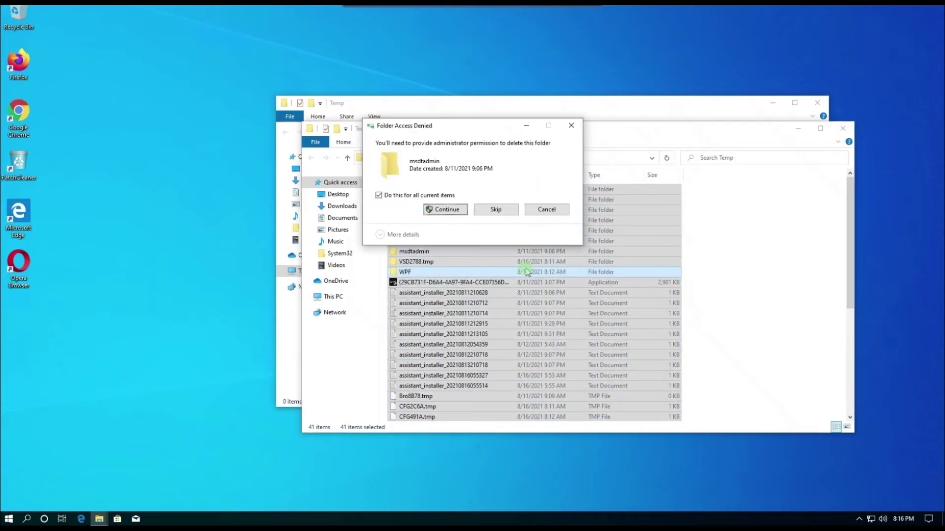
left_click_drag(442, 128, 266, 184)
left_click(271, 267)
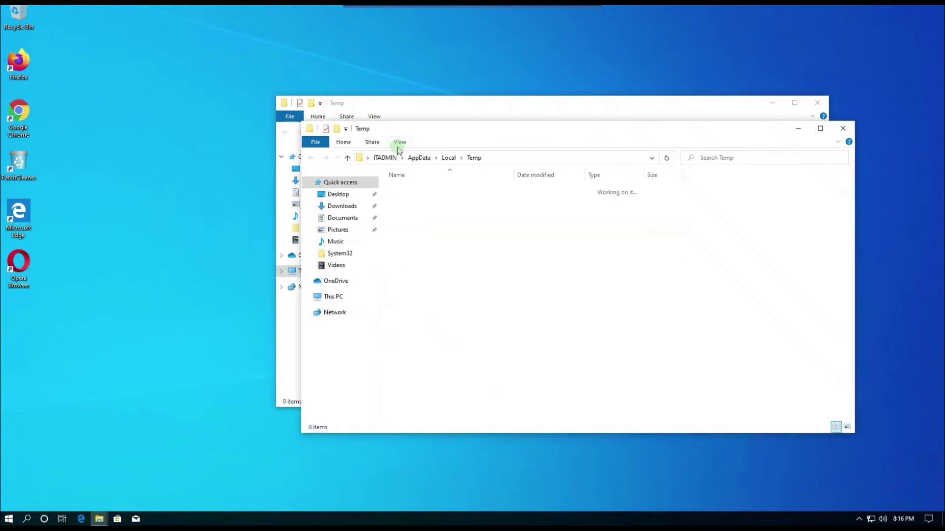
Move the two Temp folder windows apart so that the contents of both can be seen
left_click_drag(423, 129, 524, 163)
left_click_drag(481, 111, 290, 63)
left_click(695, 215)
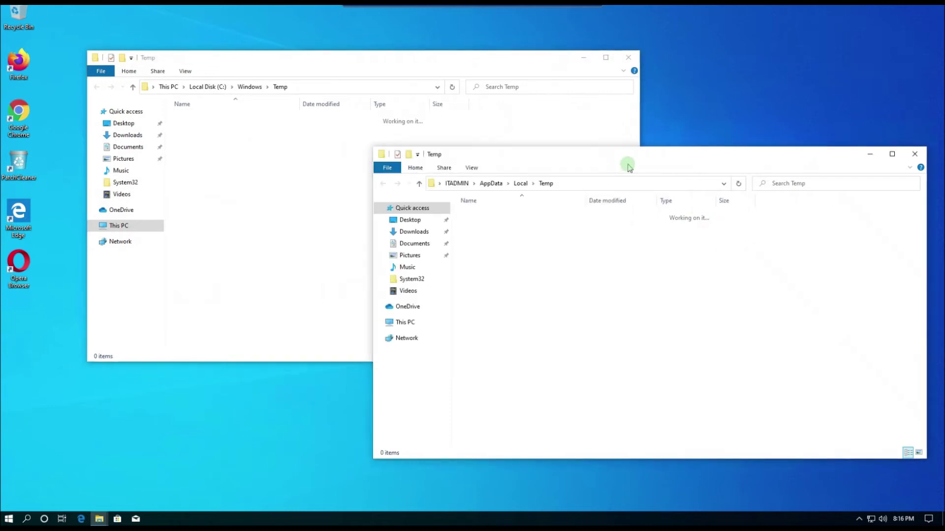
right_click(157, 393)
left_click(191, 426)
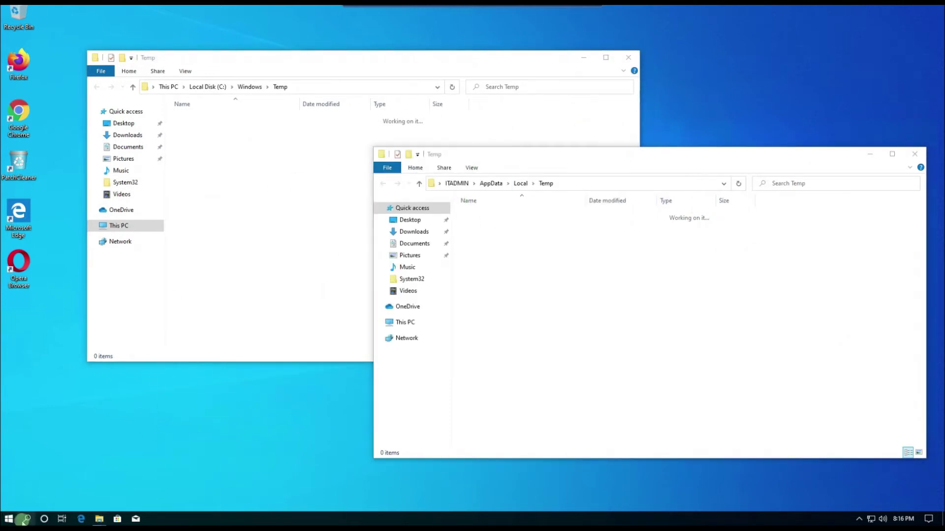
Open the Windows Prefetch folder by executing prefetch in the Run dialog
right_click(9, 519)
left_click(55, 472)
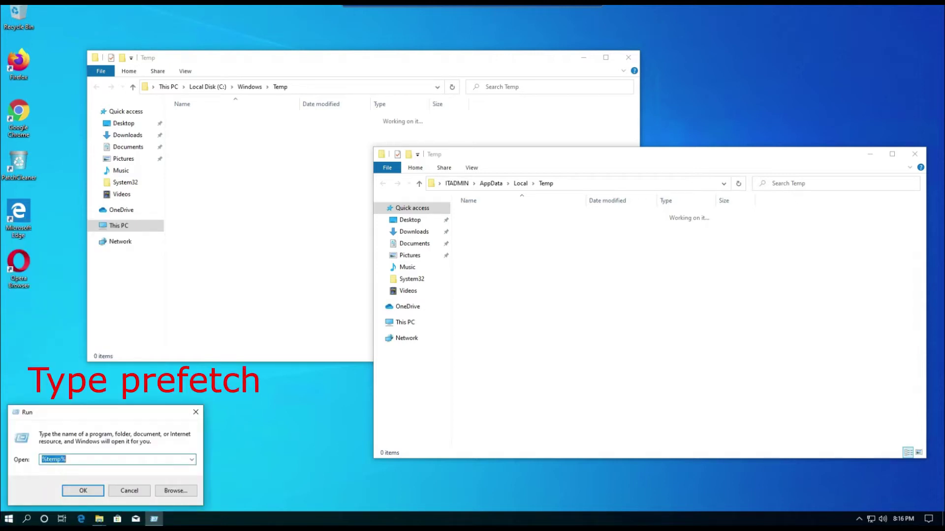
type("prefetch")
left_click(74, 490)
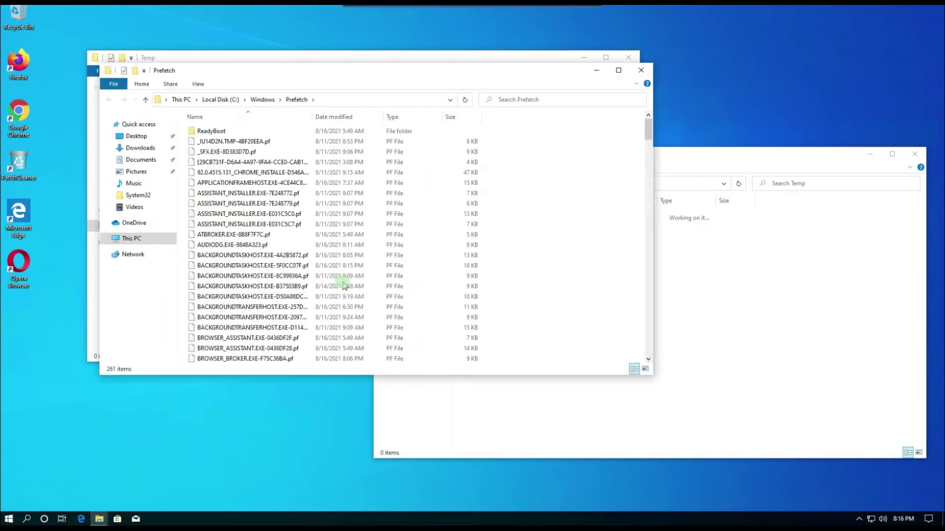
Permanently delete everything in the Prefetch folder, and skip the undeletable and missing Windows Temp items for all current items
key("ctrl+a")
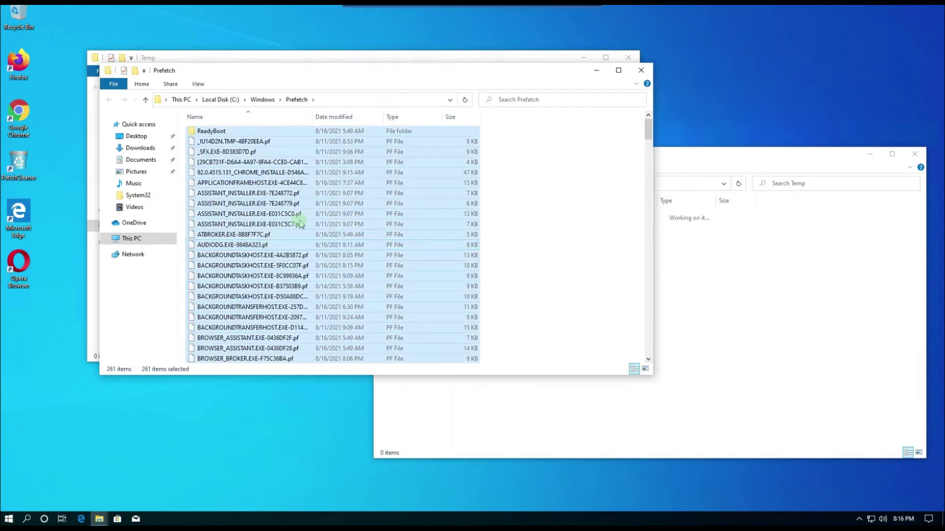
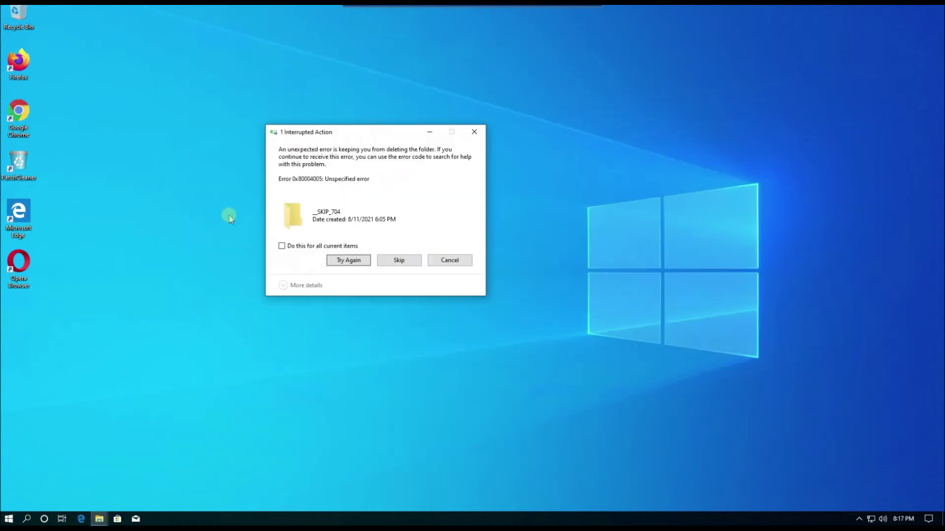
left_click(357, 181)
left_click(325, 249)
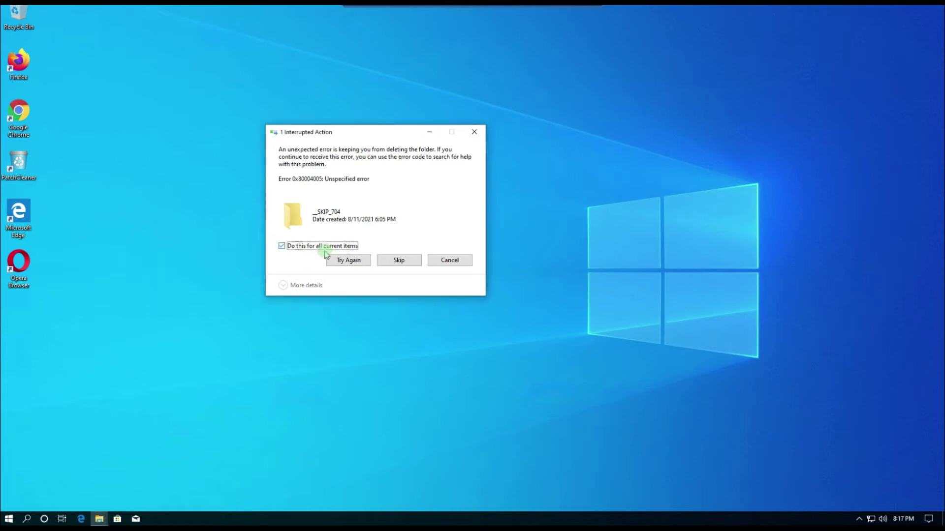
left_click(400, 263)
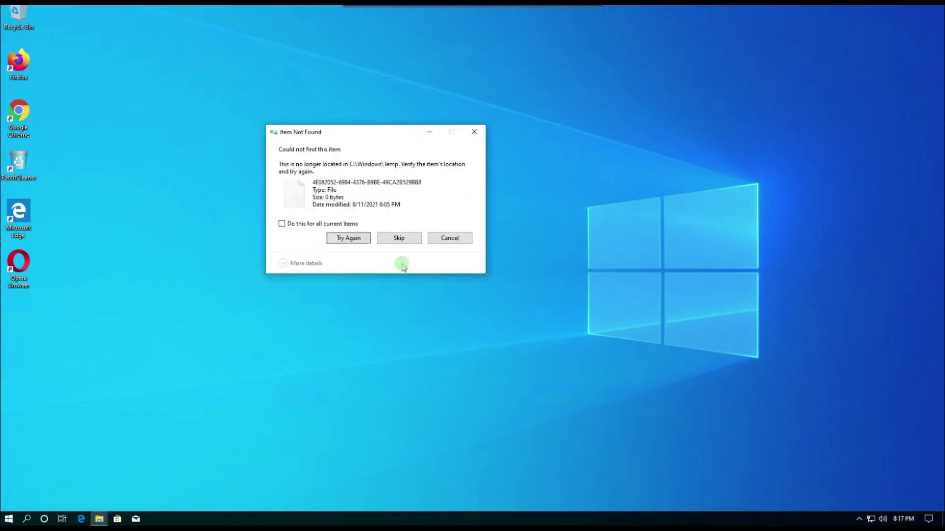
left_click(342, 225)
left_click(399, 238)
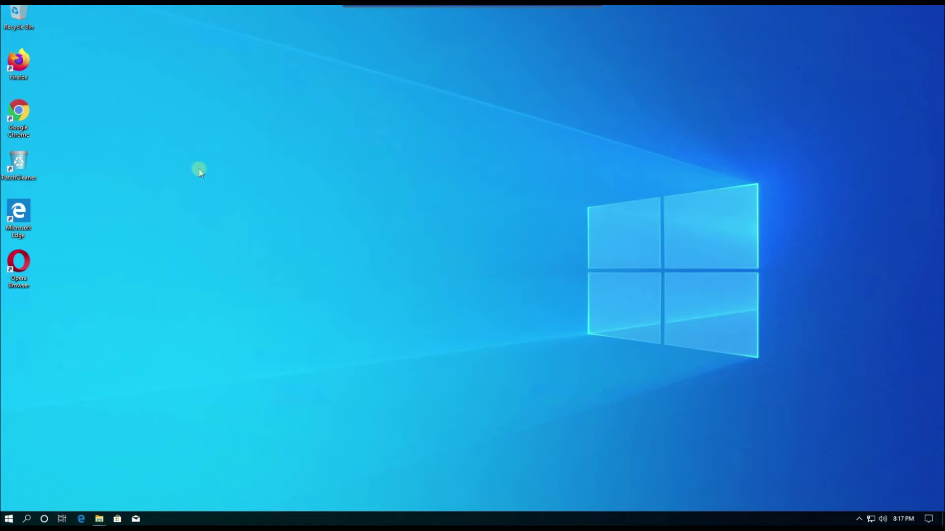
Check on the desktop whether the Recycle Bin can be emptied
right_click(16, 16)
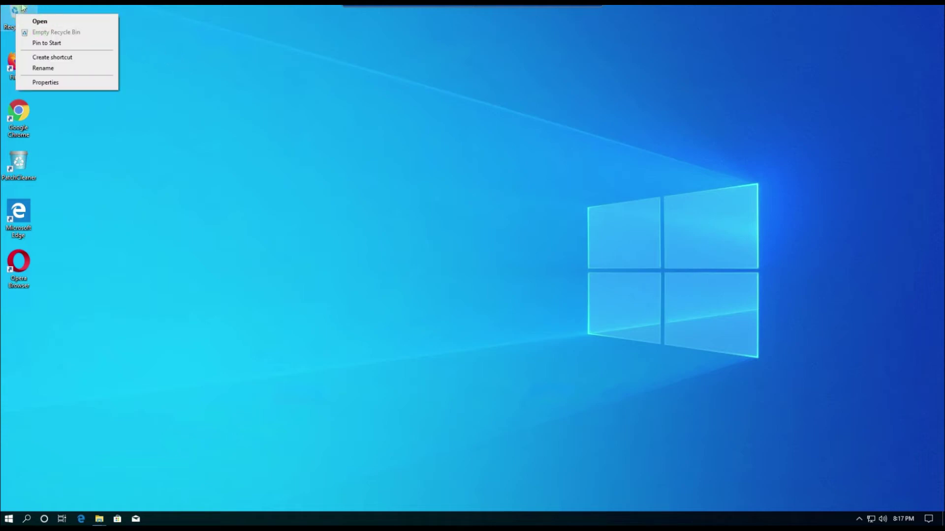
left_click(22, 8)
right_click(20, 18)
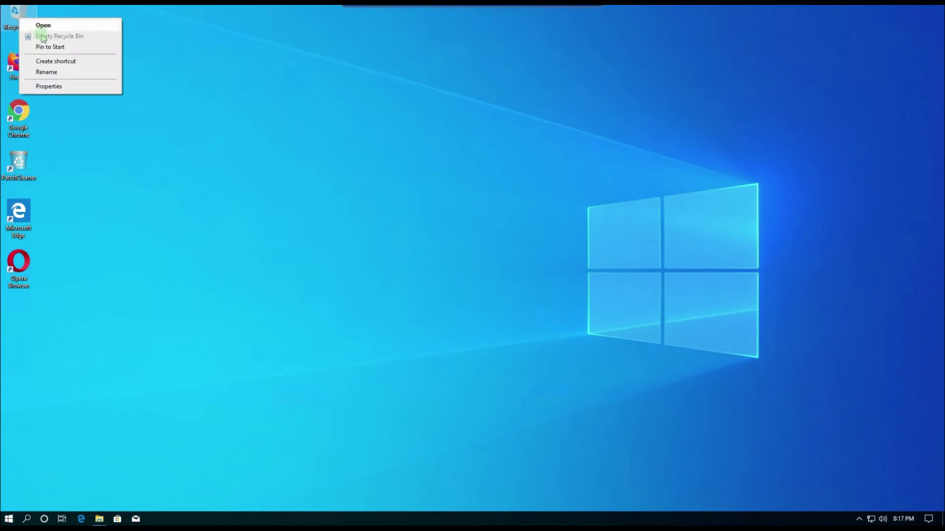
right_click(63, 39)
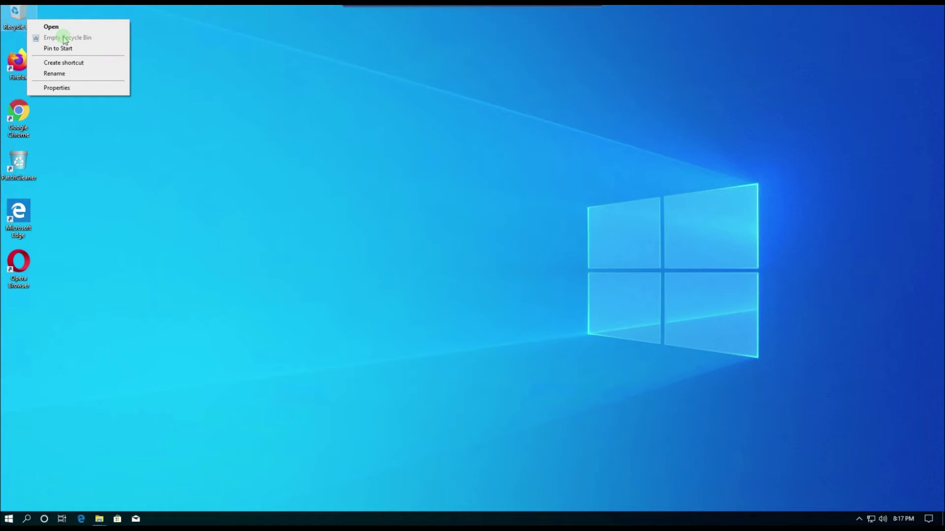
left_click(252, 35)
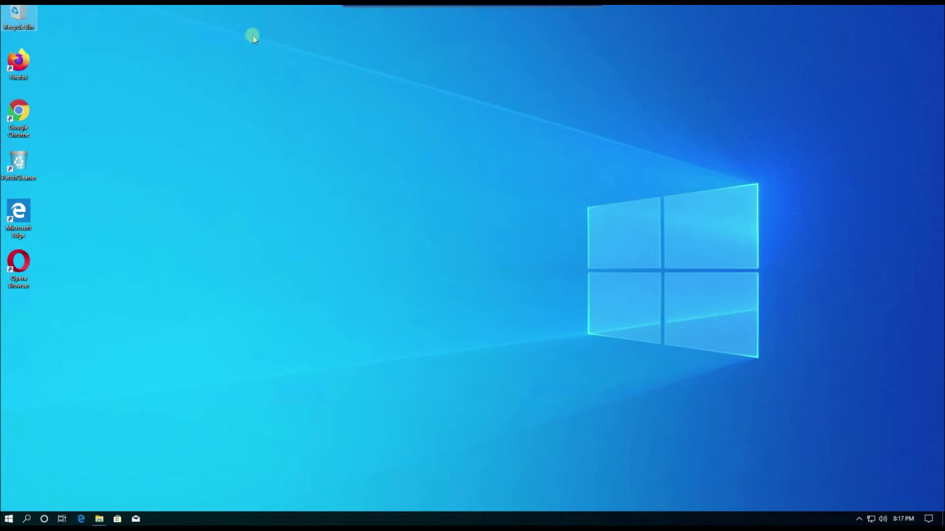
right_click(420, 276)
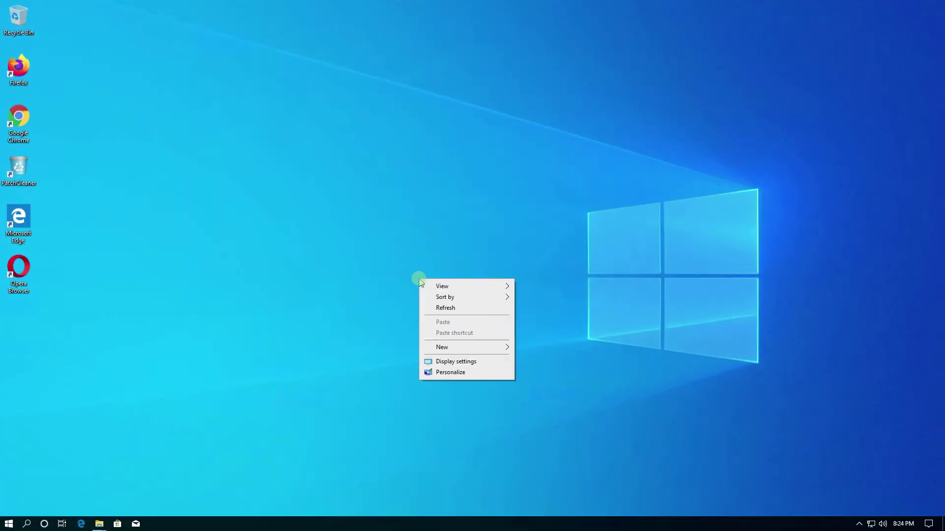
left_click(436, 309)
mouse_move(99, 525)
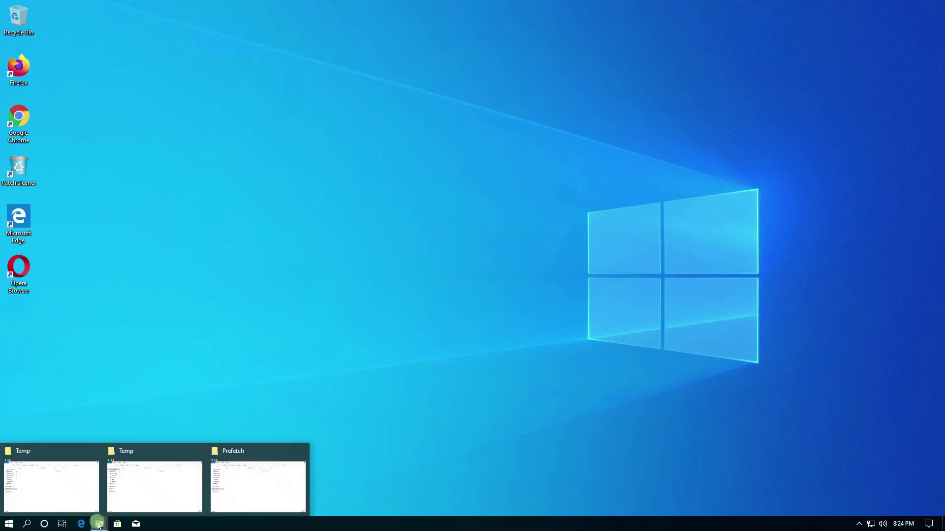
right_click(357, 341)
Open the C:\Windows\SoftwareDistribution\Download folder in File Explorer
key("super+e")
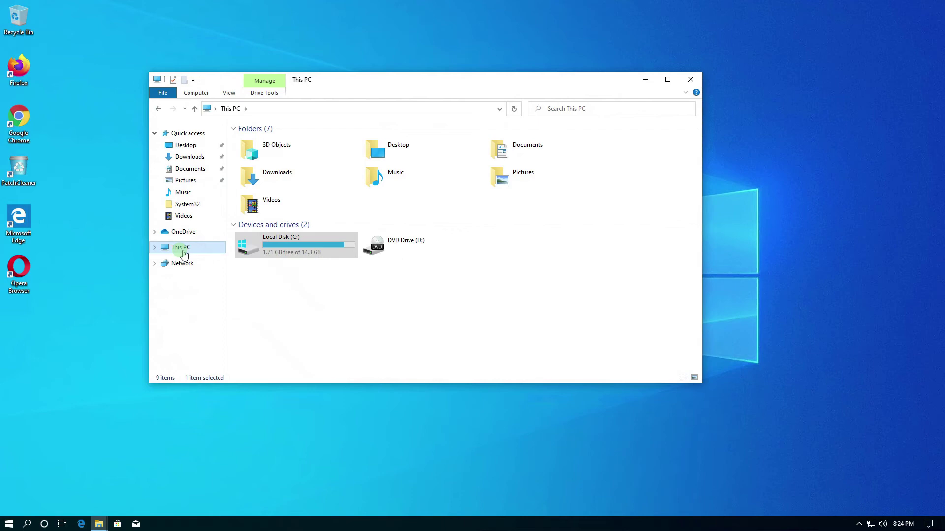
left_click(288, 246)
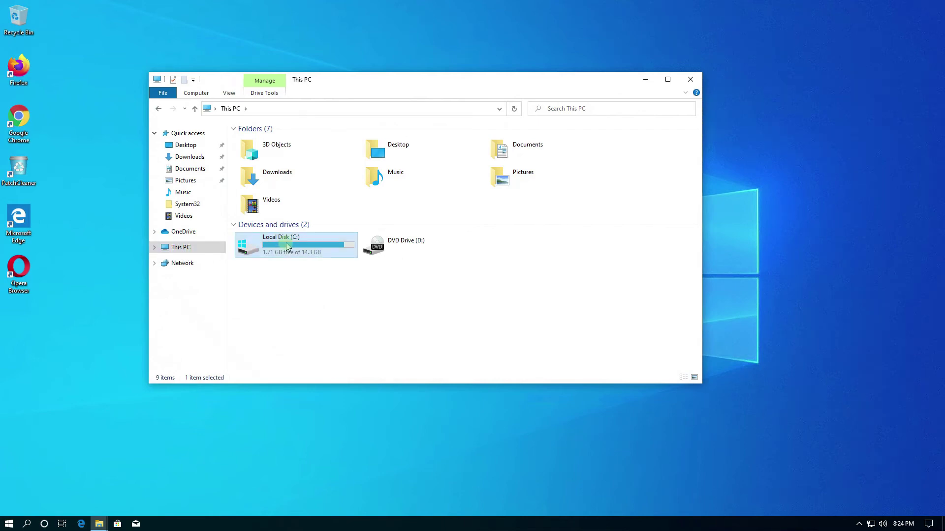
double_click(288, 246)
double_click(270, 182)
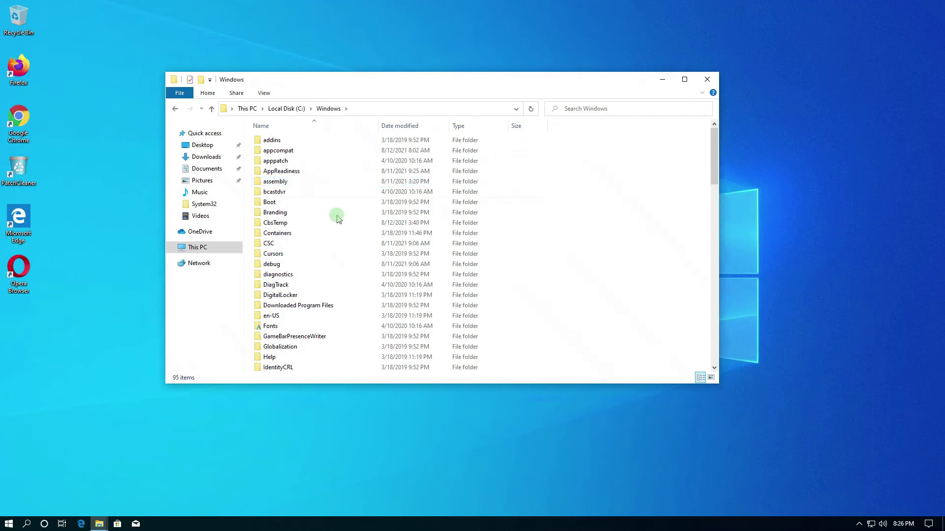
scroll(353, 232, "down", 4)
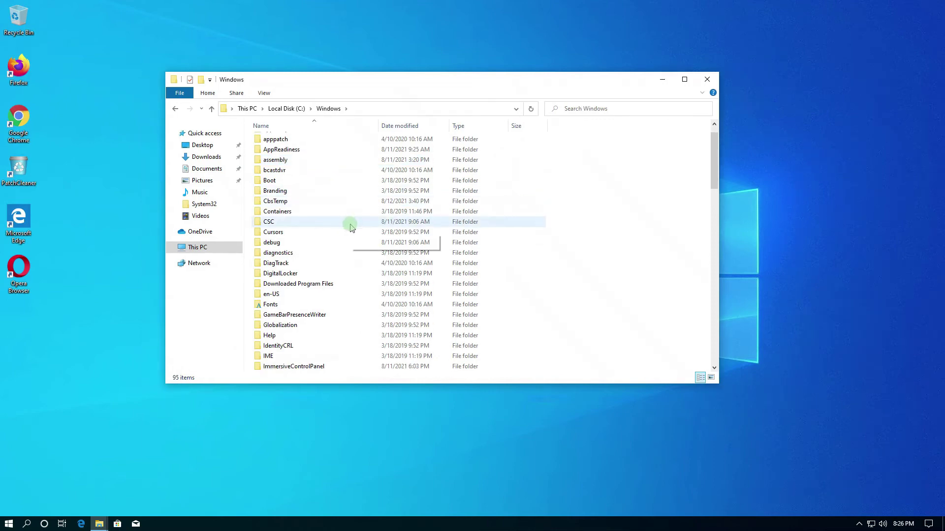
scroll(357, 251, "down", 4)
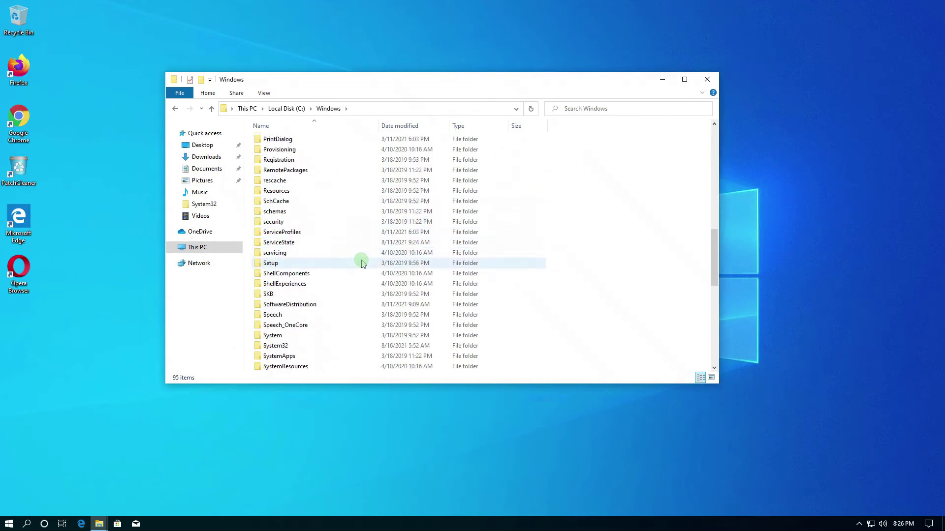
double_click(305, 305)
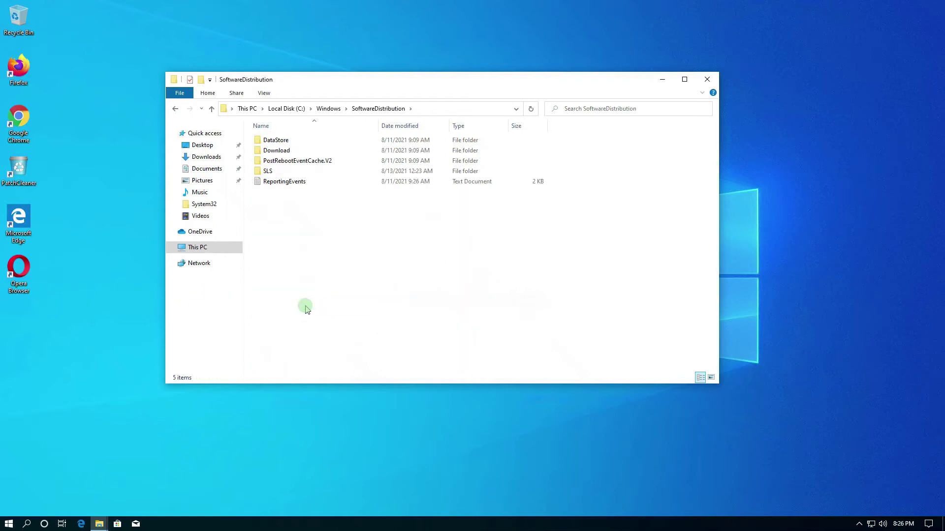
left_click(289, 151)
double_click(288, 150)
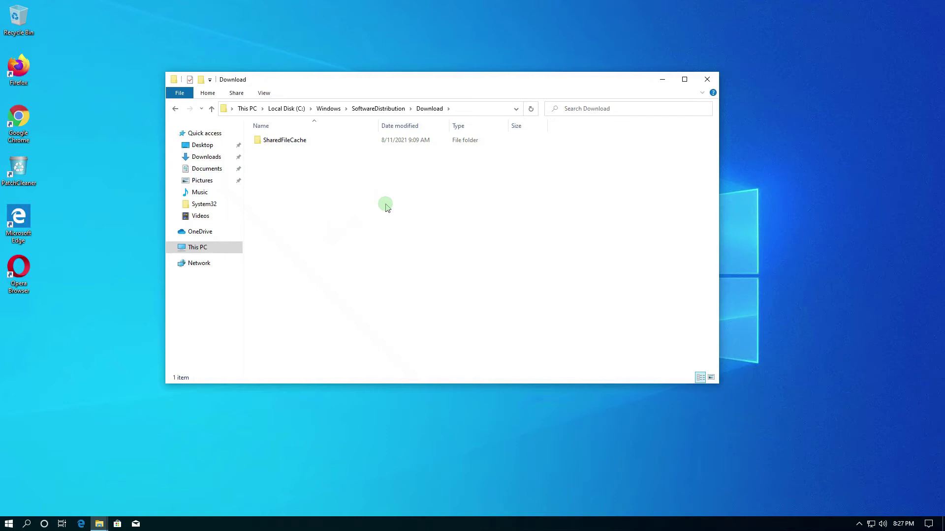
Permanently delete everything in the SoftwareDistribution Download folder with administrator permission, and refresh the folder
key("ctrl+a")
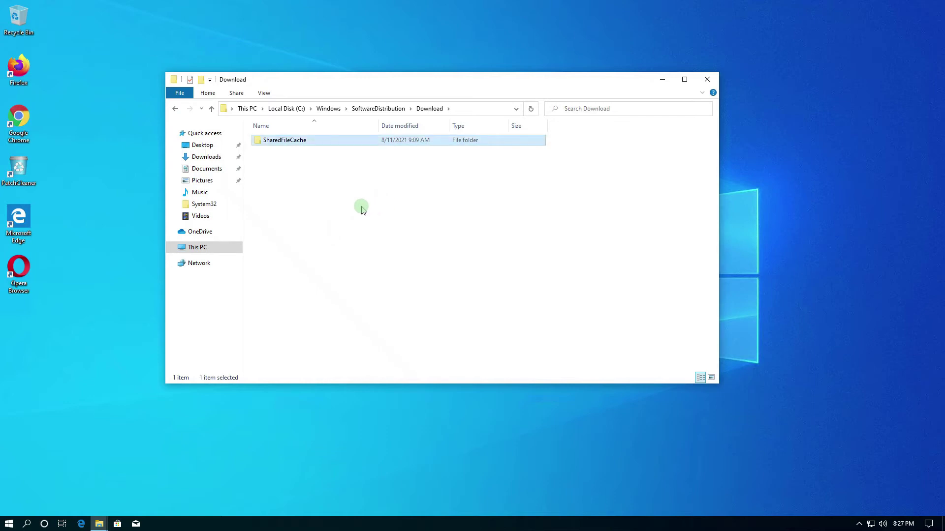
key("shift+Delete")
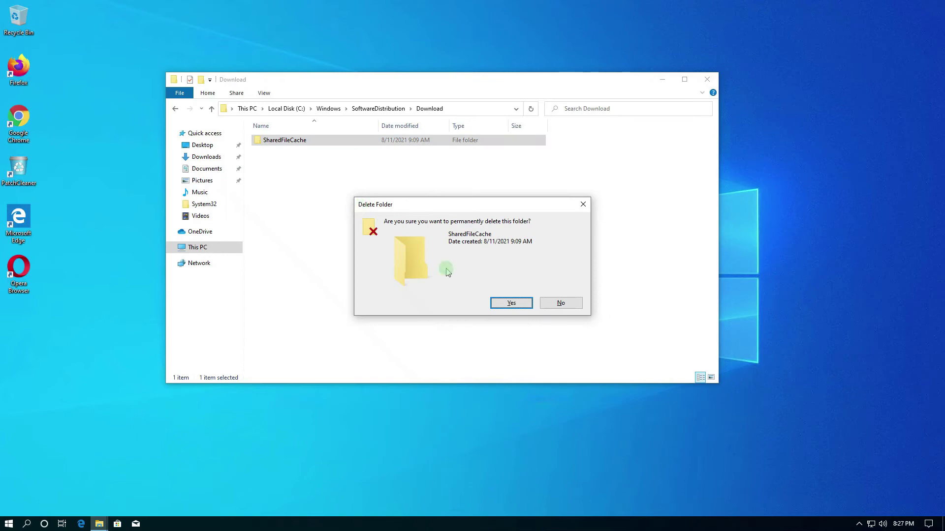
left_click(503, 300)
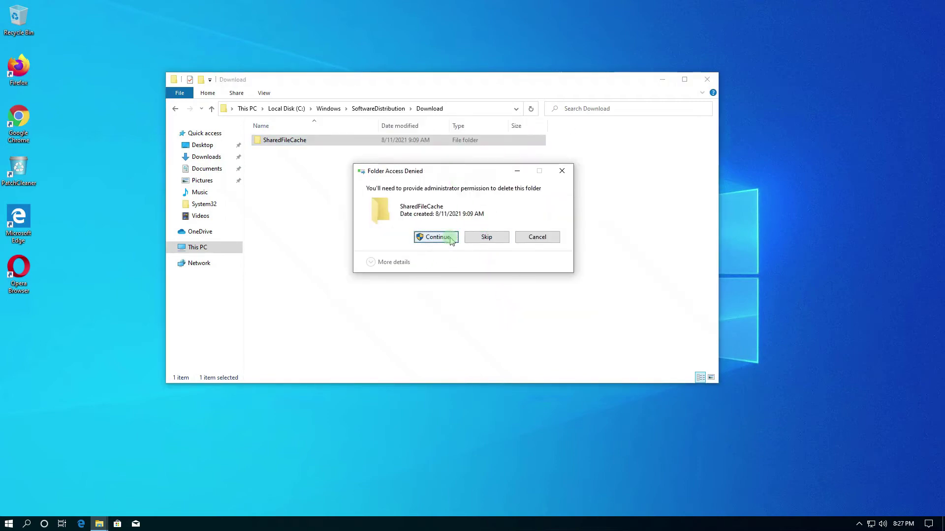
left_click(450, 237)
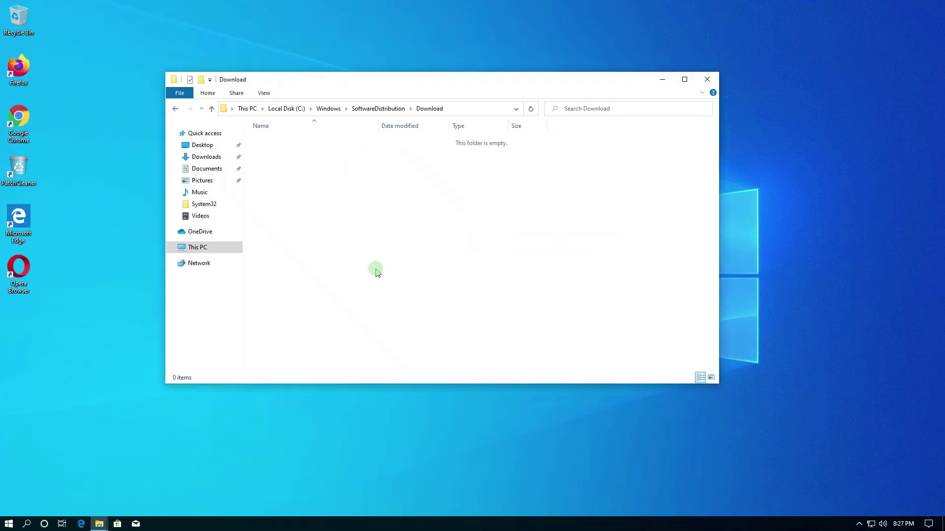
right_click(367, 238)
left_click(402, 277)
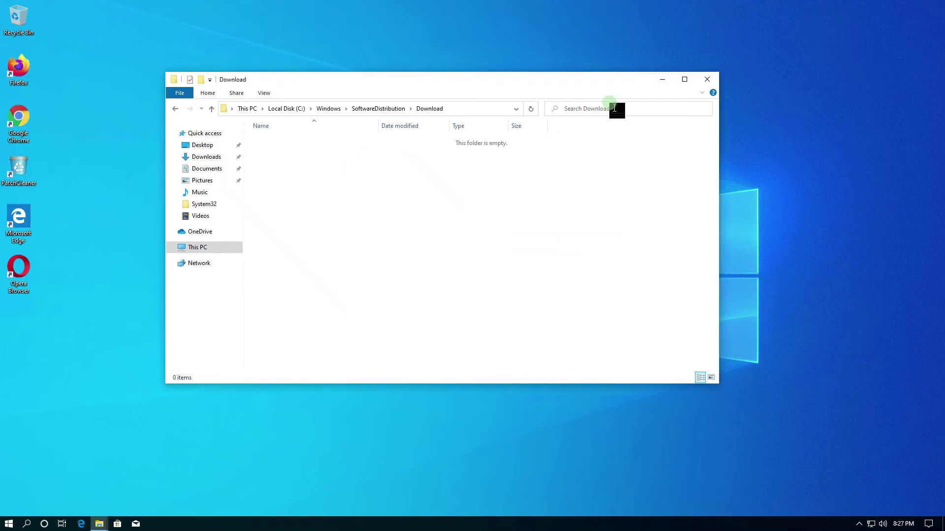
right_click(512, 225)
left_click(550, 264)
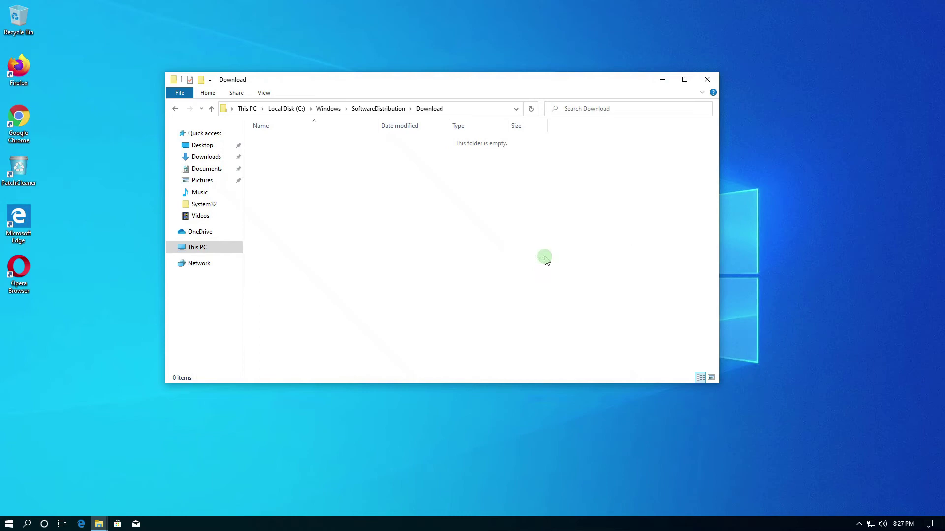
Open the properties of Local Disk (C:) and start Disk Cleanup for that drive
left_click(209, 256)
left_click(311, 253)
right_click(311, 253)
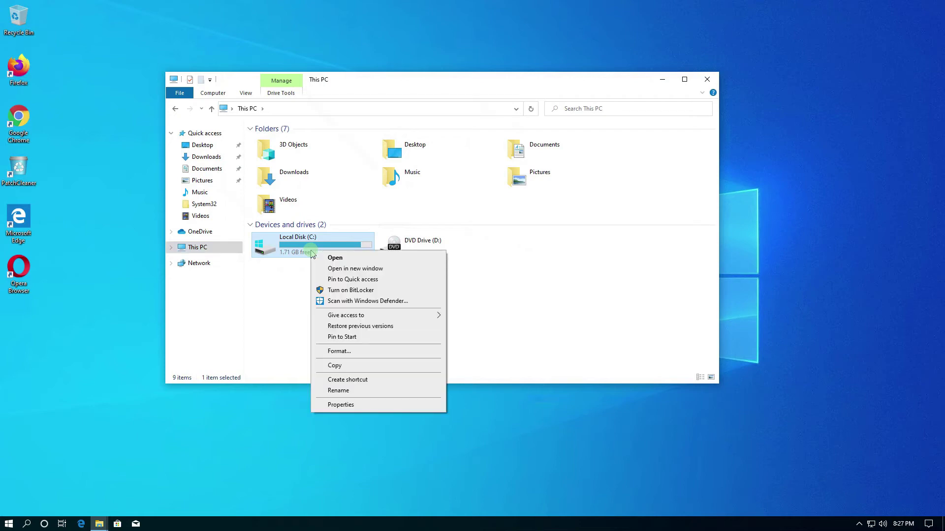
left_click(341, 405)
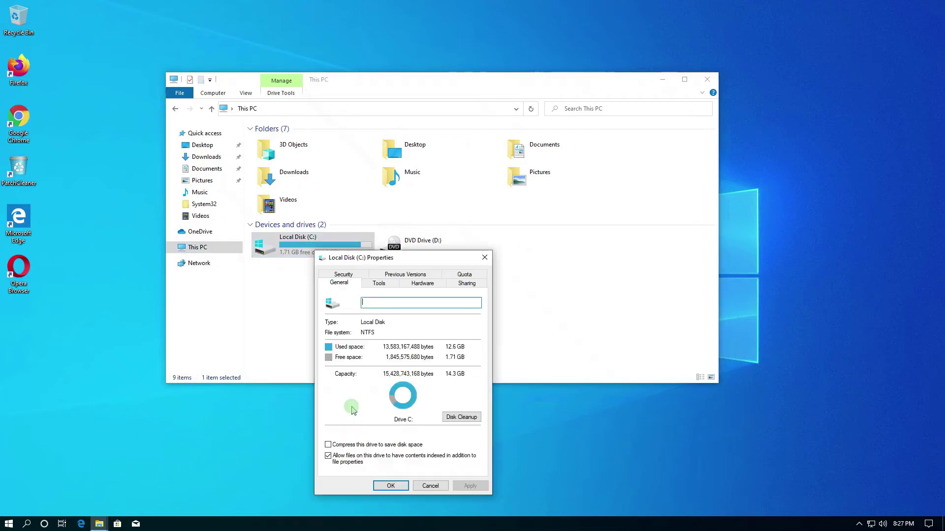
left_click(453, 418)
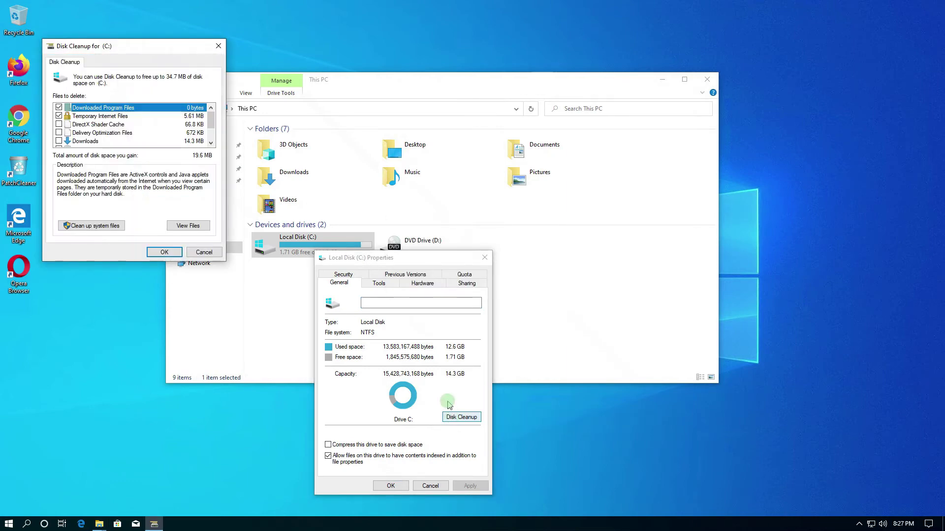
Mark all listed file categories for deletion, including DirectX Shader Cache, Delivery Optimization Files, Downloads, Recycle Bin and Temporary files
left_click(58, 133)
left_click(59, 125)
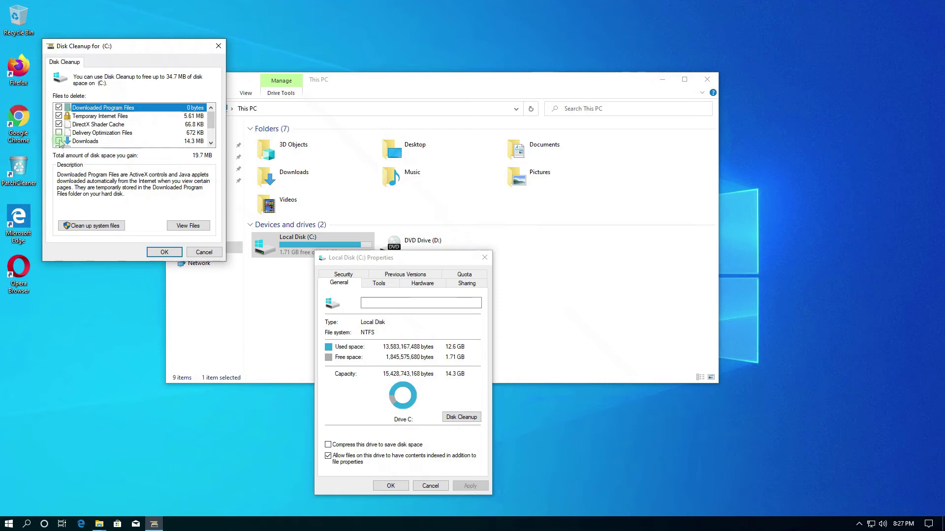
scroll(60, 143, "down", 1)
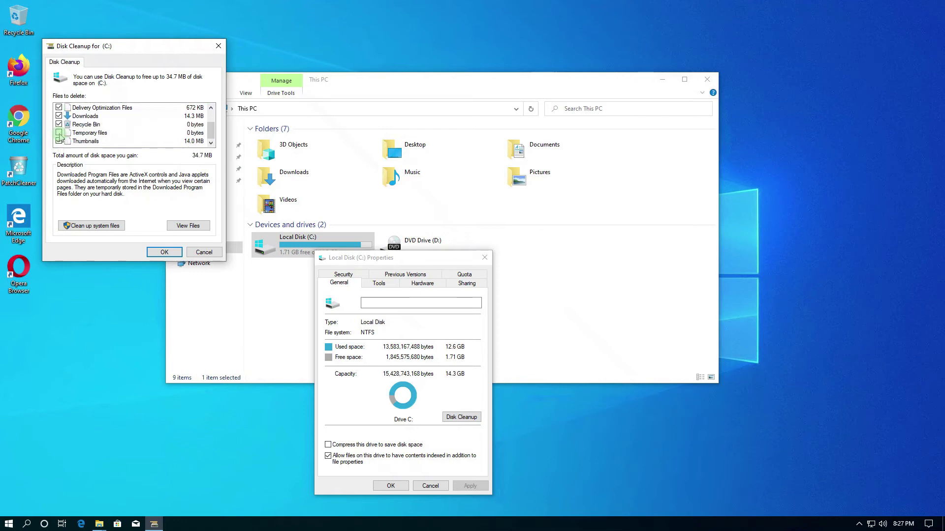
scroll(120, 131, "up", 1)
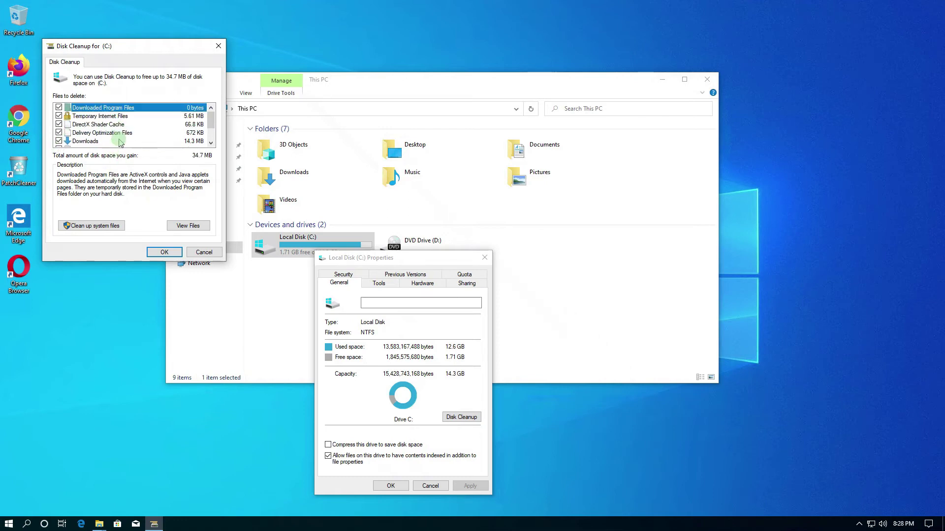
Clean up system files on drive C:, marking every file category from Windows Defender Antivirus to Thumbnails for permanent deletion
left_click(111, 229)
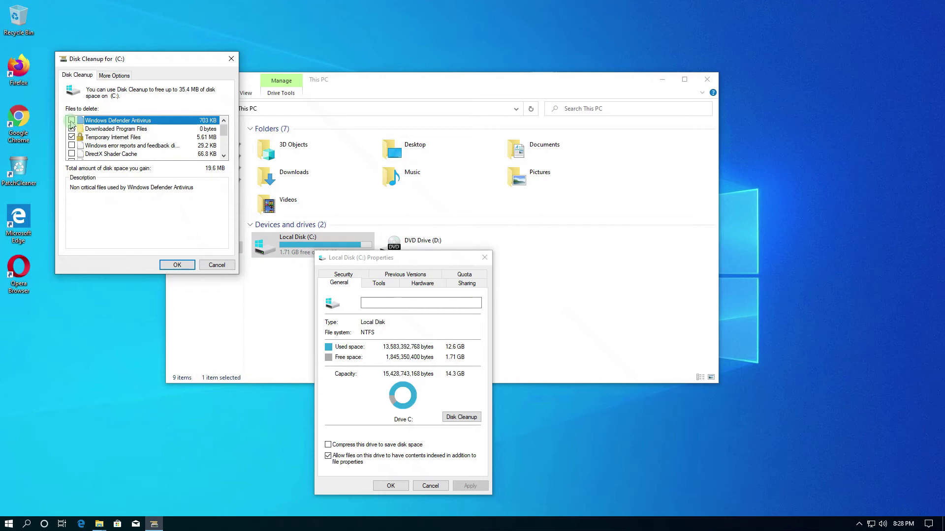
left_click(71, 146)
left_click_drag(99, 59, 98, 74)
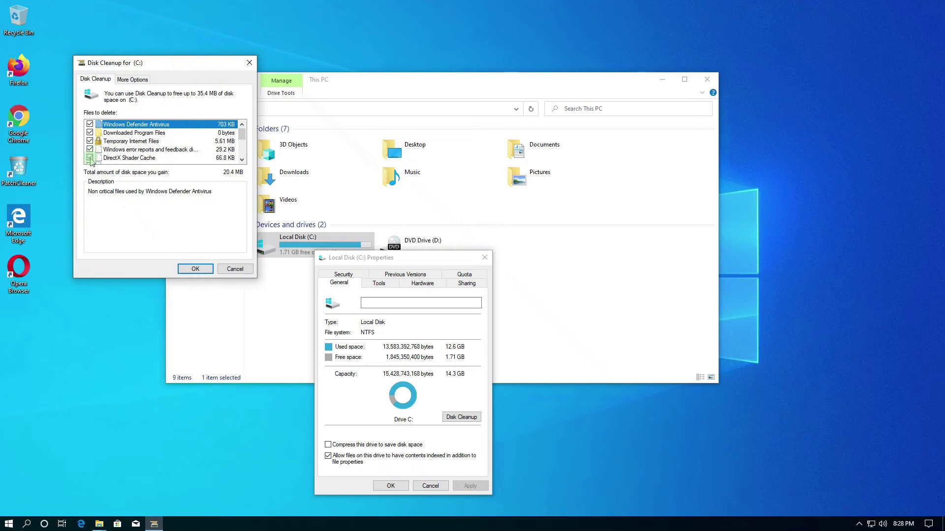
scroll(91, 162, "down", 2)
left_click(90, 132)
left_click(90, 149)
scroll(91, 163, "up", 3)
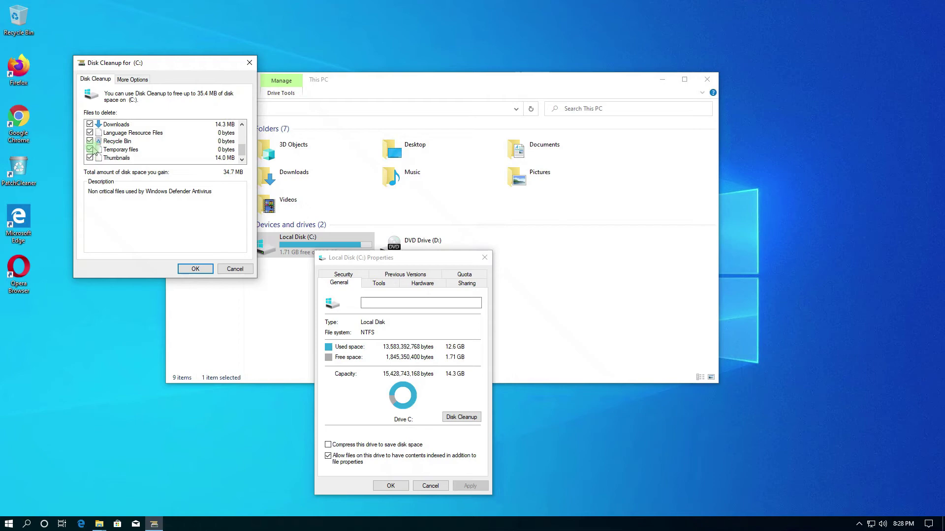
left_click(195, 269)
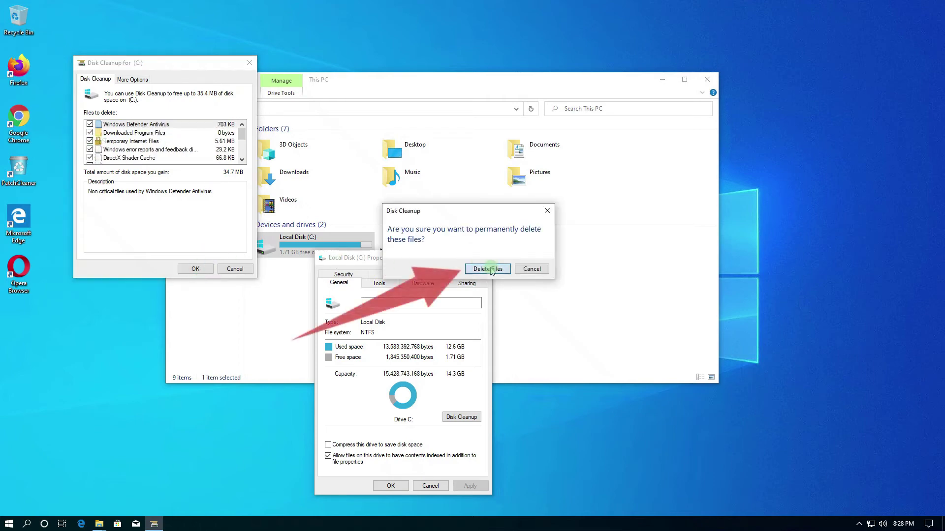
left_click(492, 269)
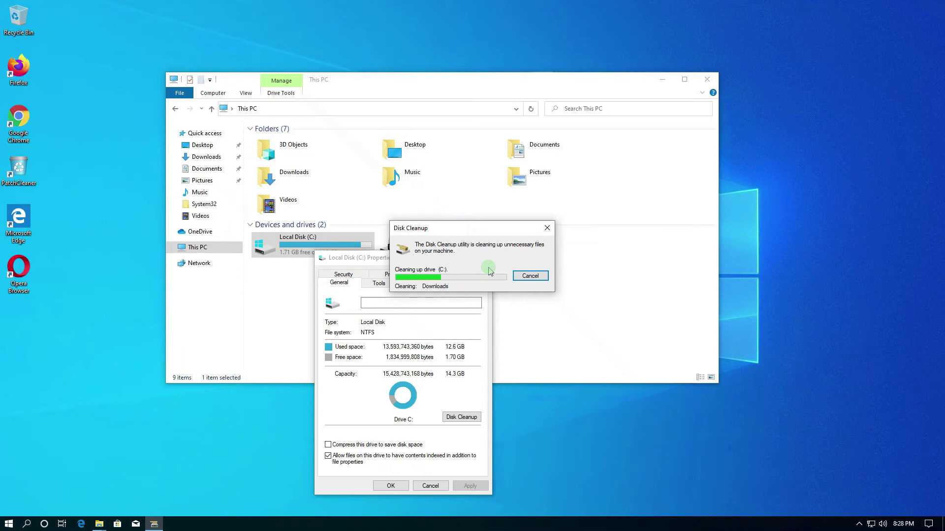
Let the cleanup of drive C: finish, confirm the drive properties, refresh This PC and close the File Explorer window
left_click_drag(489, 233, 457, 265)
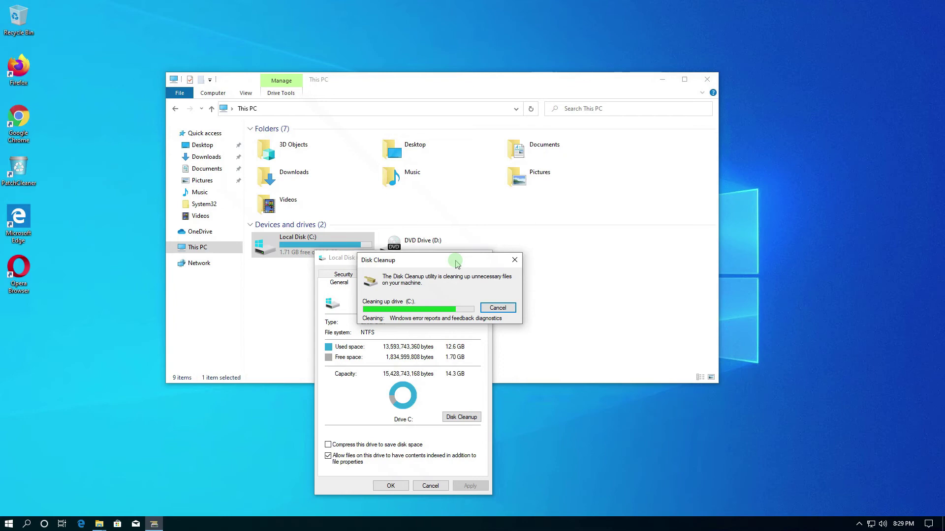
left_click(396, 486)
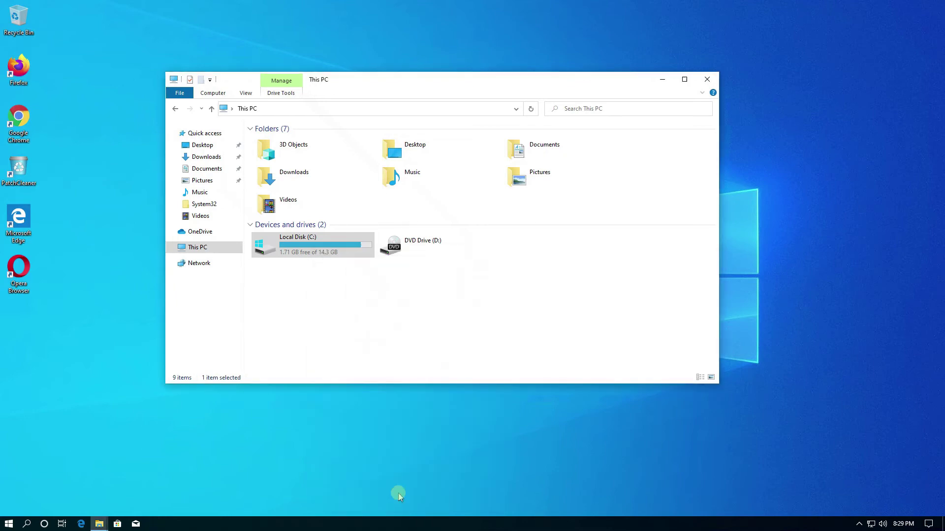
right_click(379, 315)
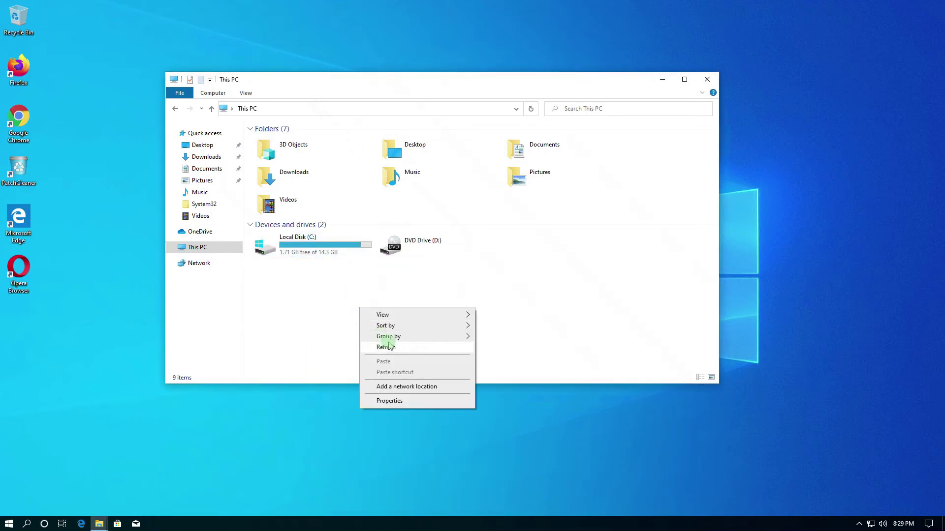
left_click(391, 344)
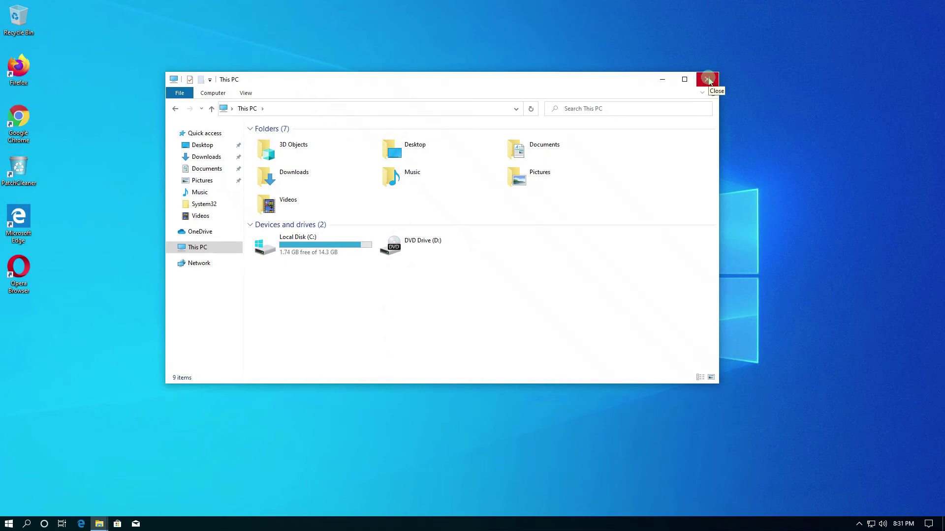
left_click(707, 79)
Refresh the desktop
right_click(413, 191)
left_click(446, 220)
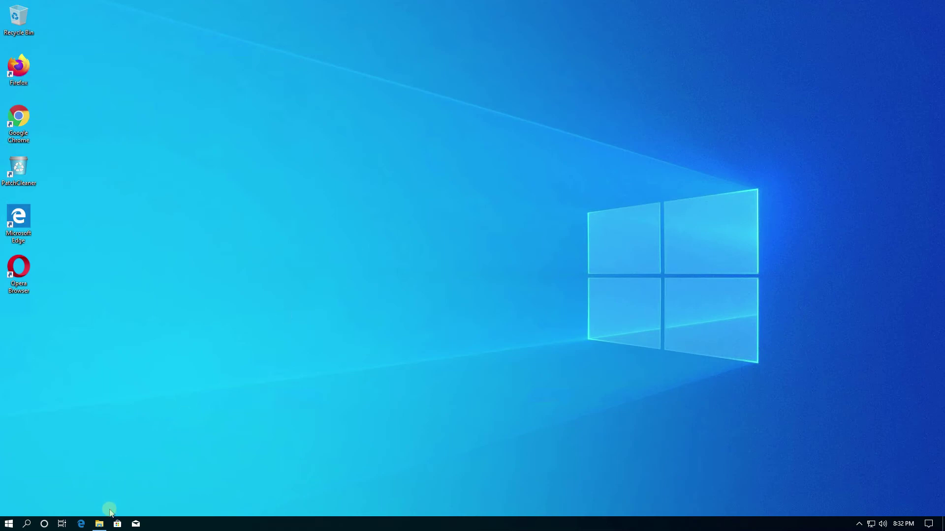
right_click(288, 294)
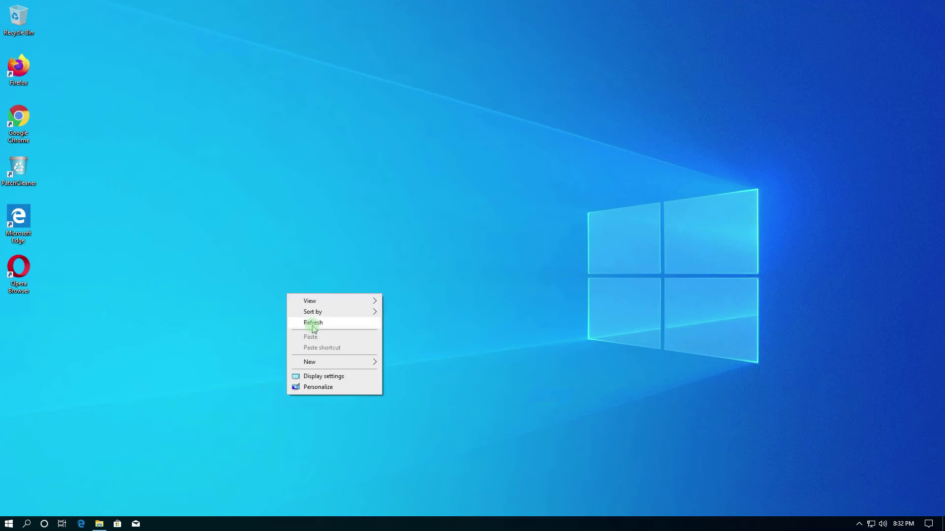
left_click(164, 229)
Open Google Chrome and go to google.com
double_click(20, 122)
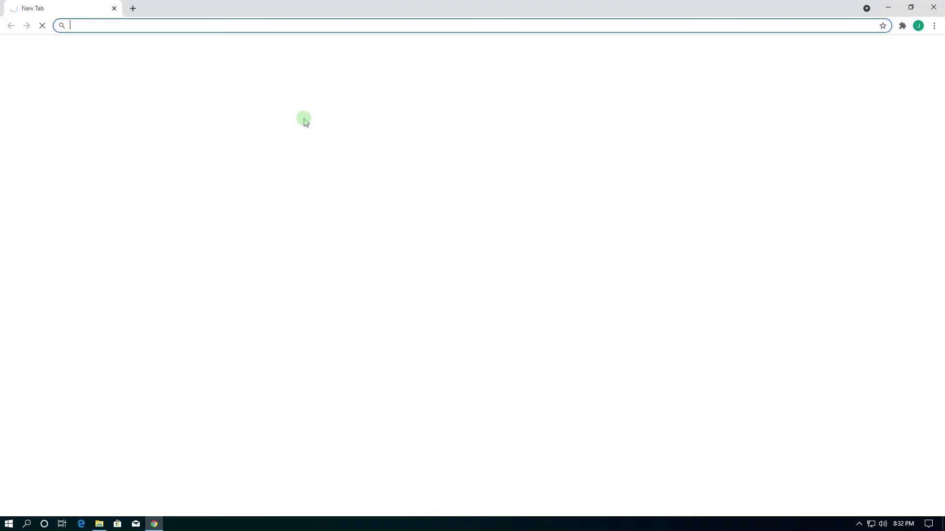
left_click(236, 26)
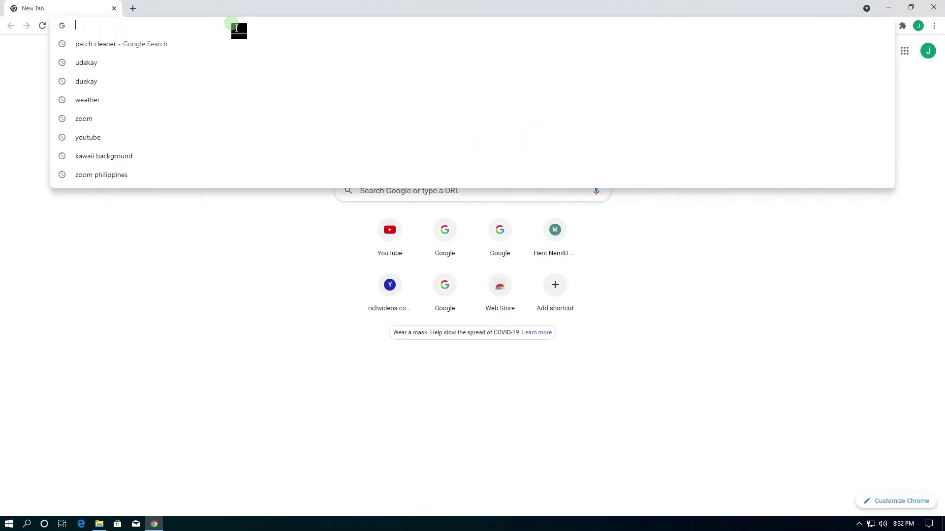
type("google")
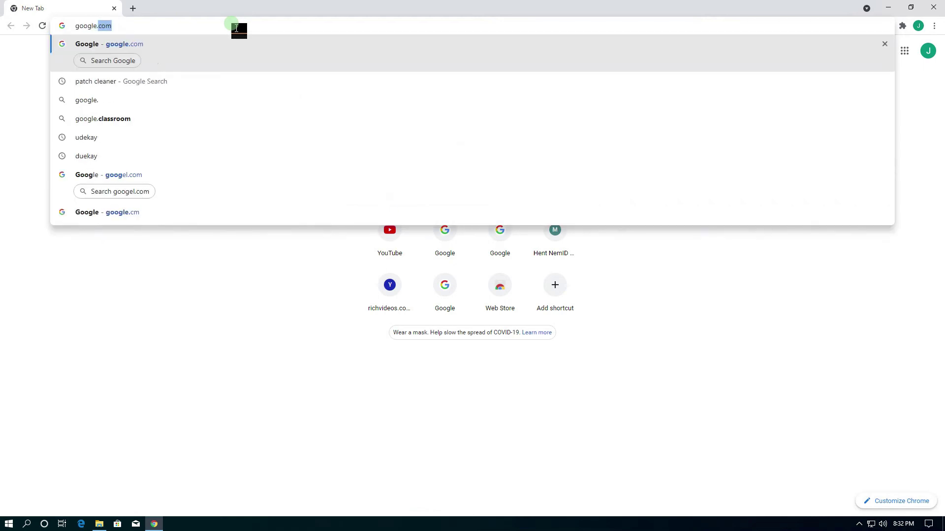
type(".com")
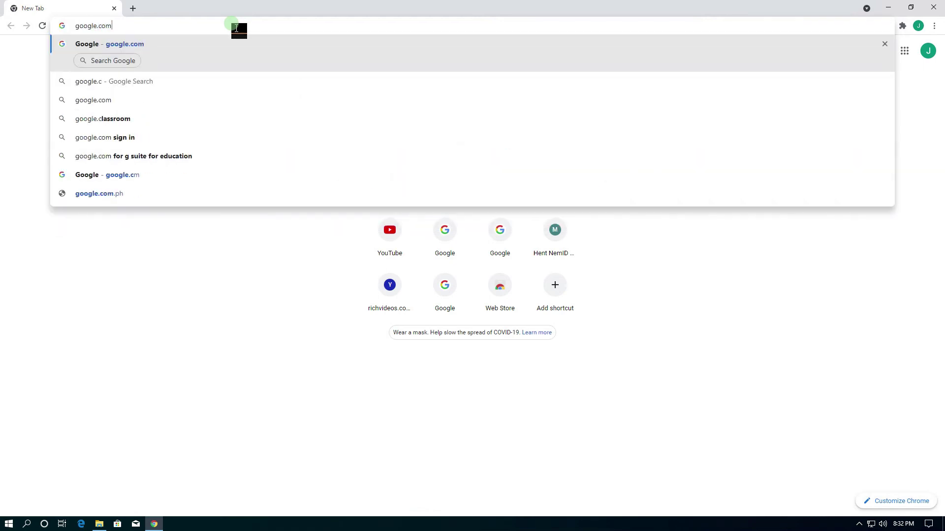
key("Return")
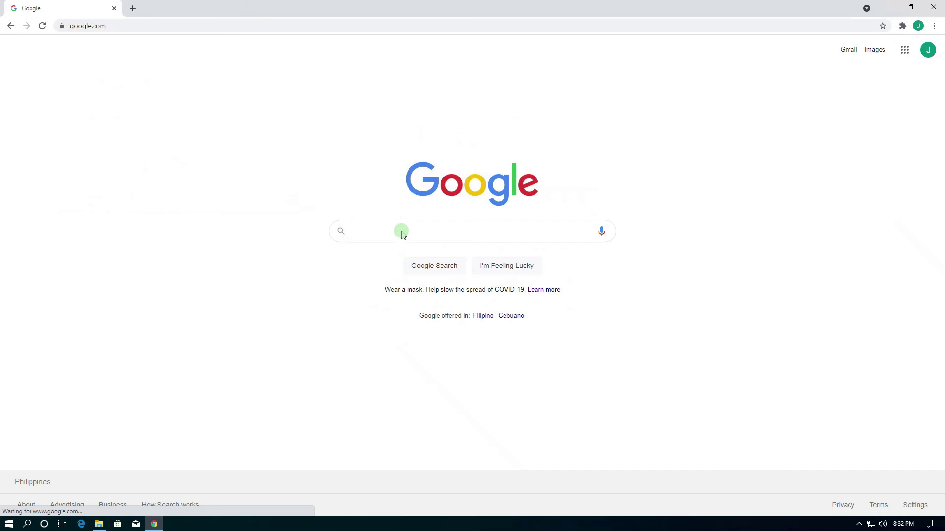
Search Google for "download treesize" and open the TreeSize Free page from JAM Software
left_click(403, 231)
type("downlo")
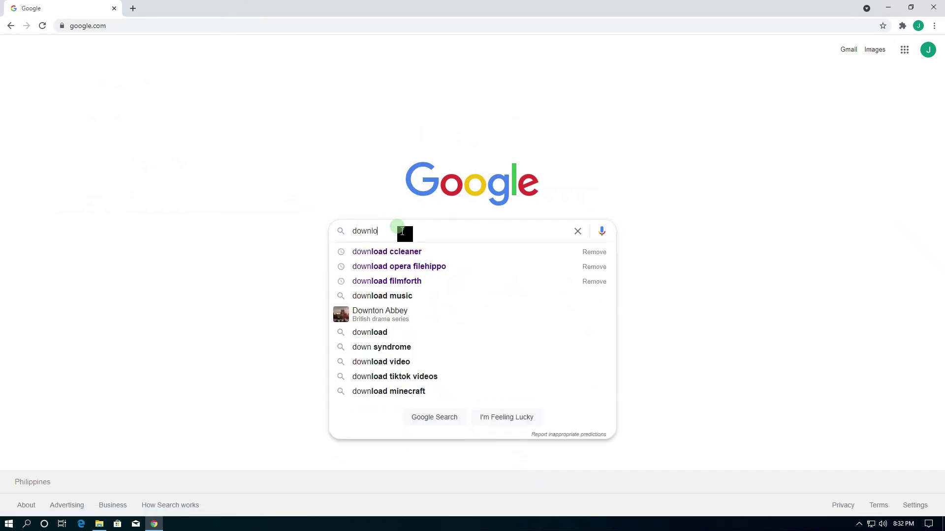
type("ad treesize")
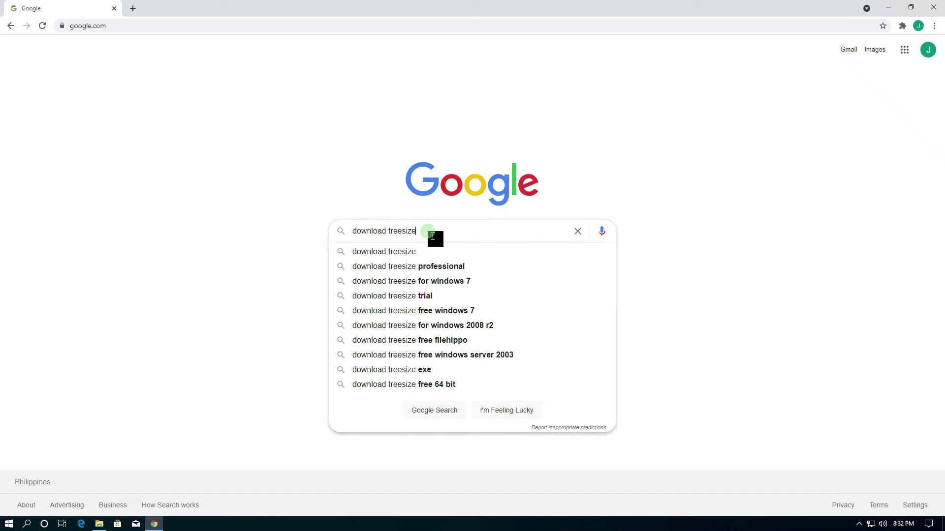
key("Return")
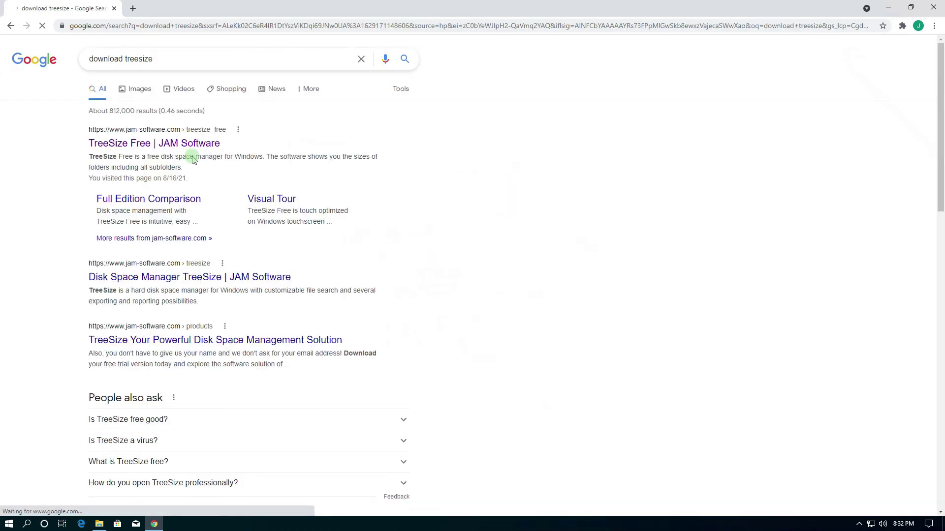
left_click(168, 148)
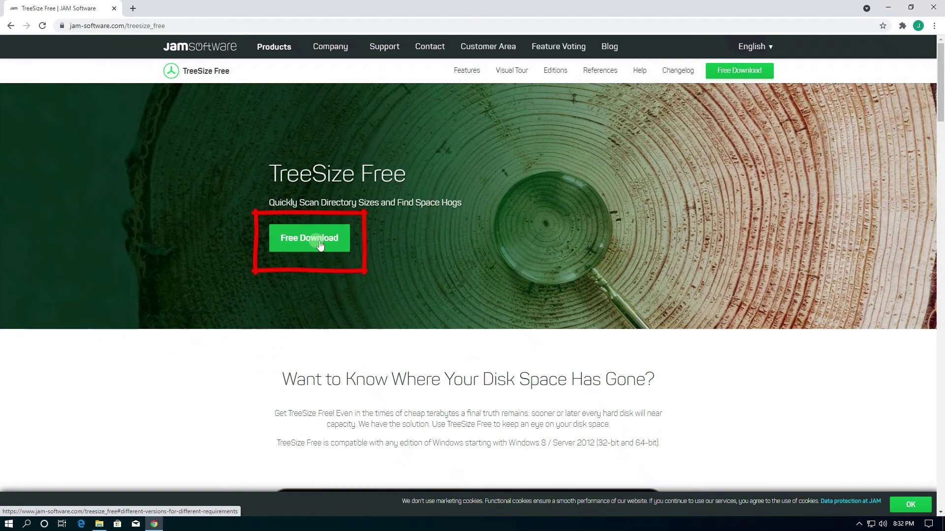
Download the free edition of TreeSize as TreeSizeFreeSetup.exe, the version with installer
left_click(322, 244)
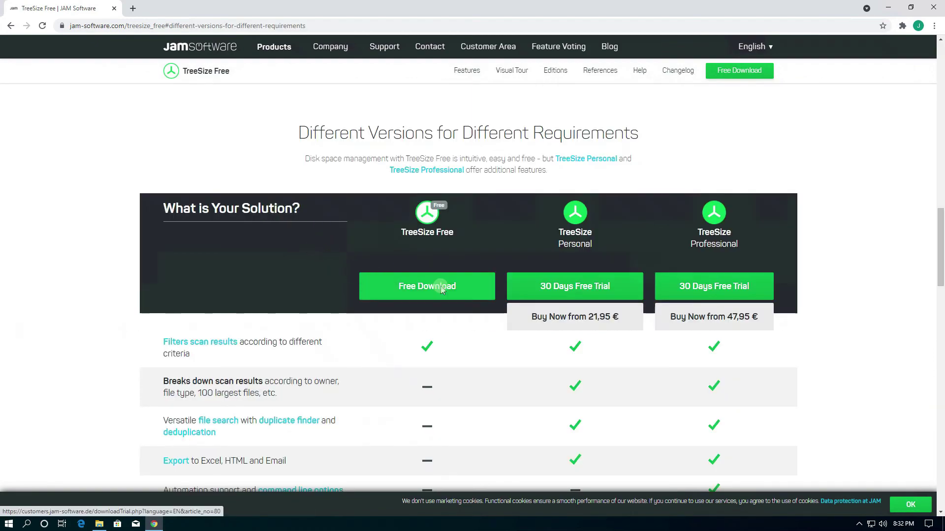
scroll(422, 280, "down", 1)
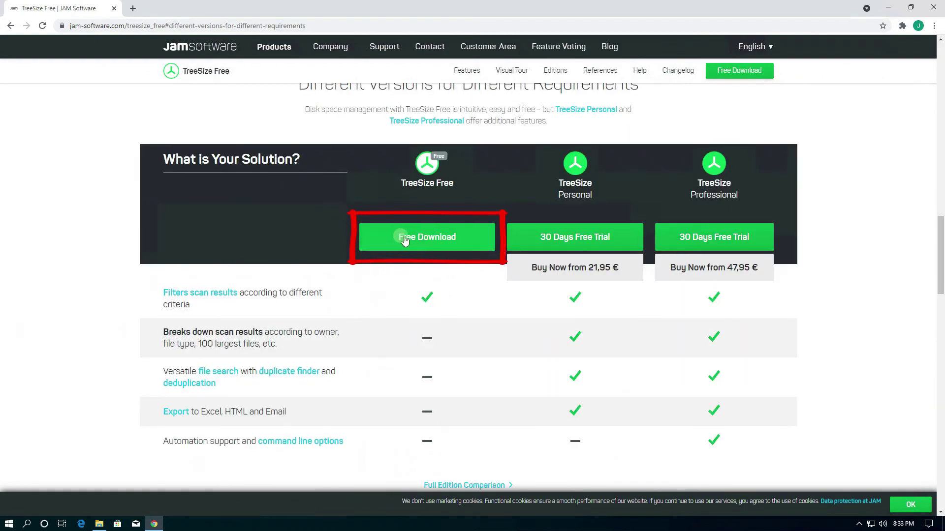
left_click(438, 238)
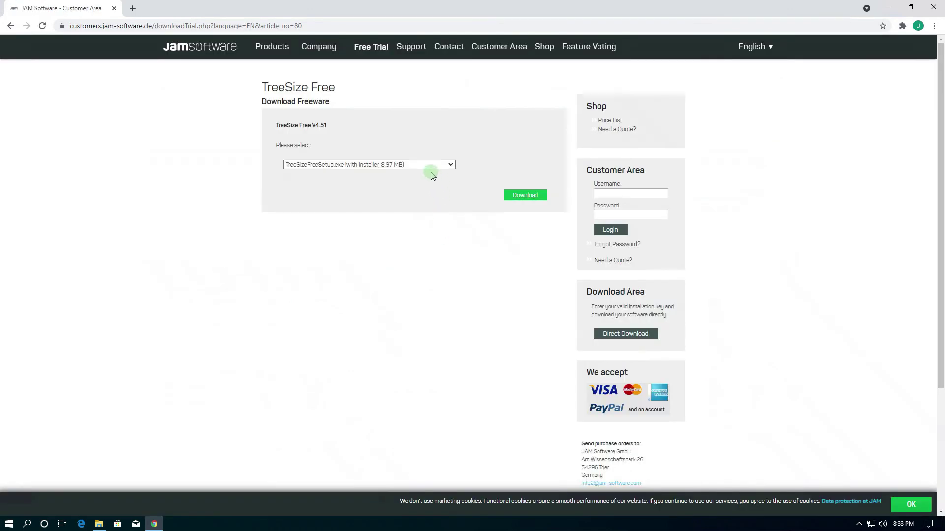
left_click(445, 166)
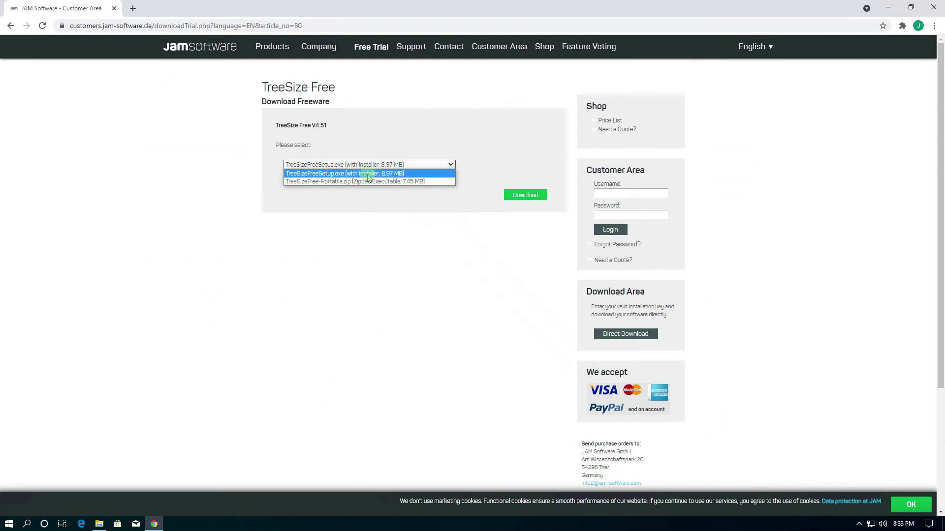
left_click(368, 176)
left_click(517, 195)
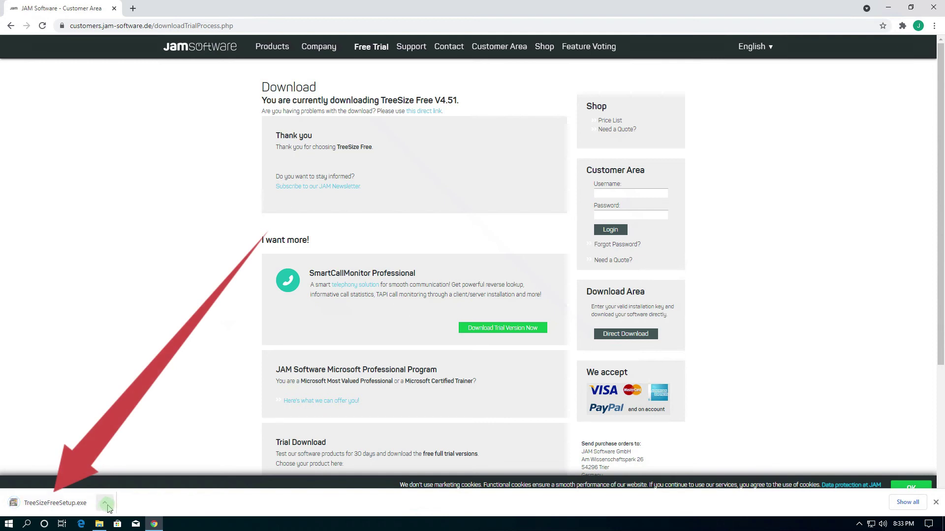
Run the downloaded TreeSizeFreeSetup from its folder, allow it to make changes, and choose English as the setup language
left_click(107, 502)
left_click(132, 469)
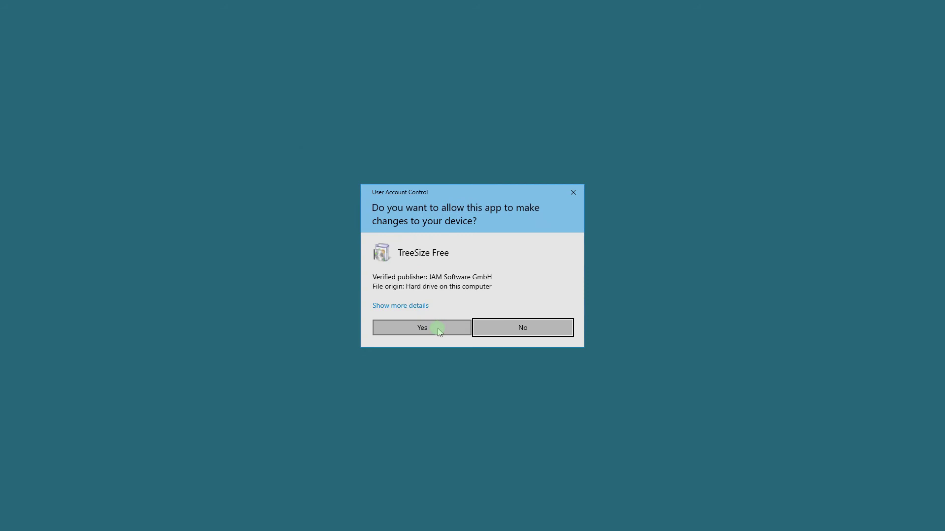
left_click(422, 327)
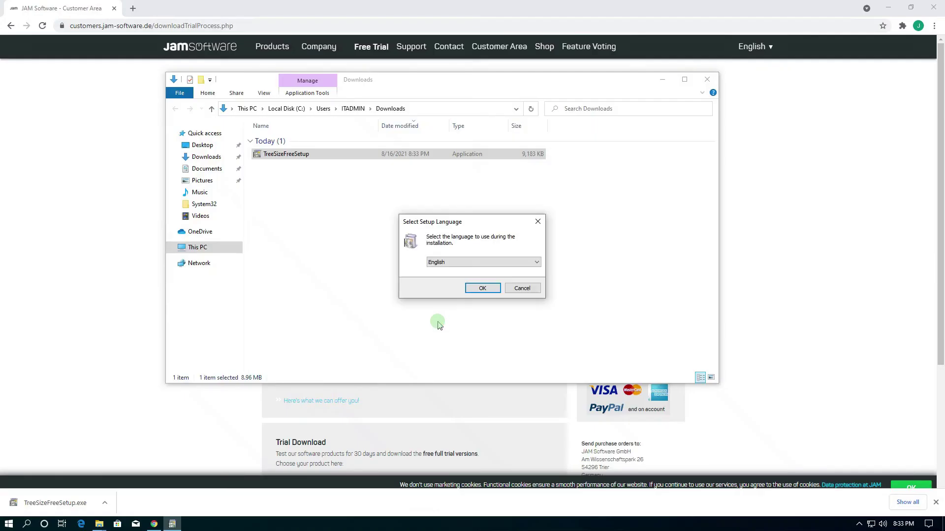
left_click(488, 291)
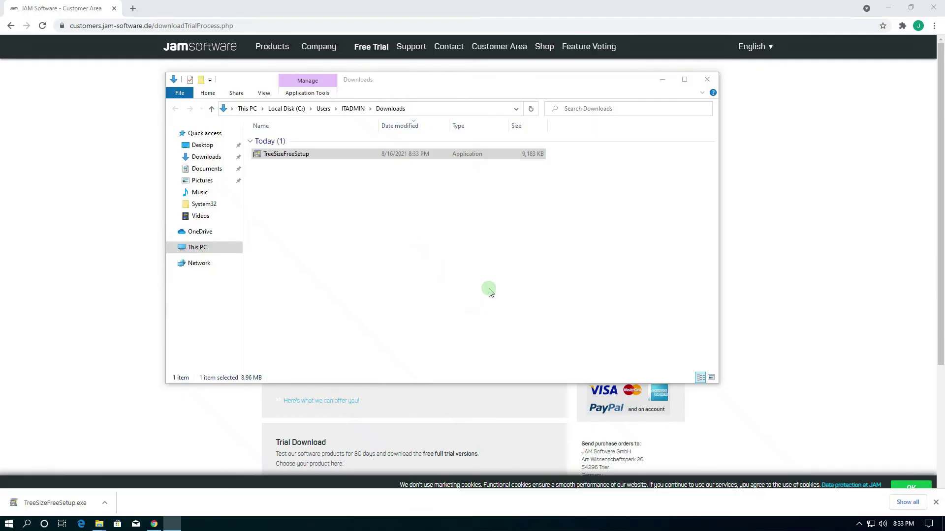
Accept the license agreement and install TreeSize Free with the default destination folder and additional tasks
left_click(426, 313)
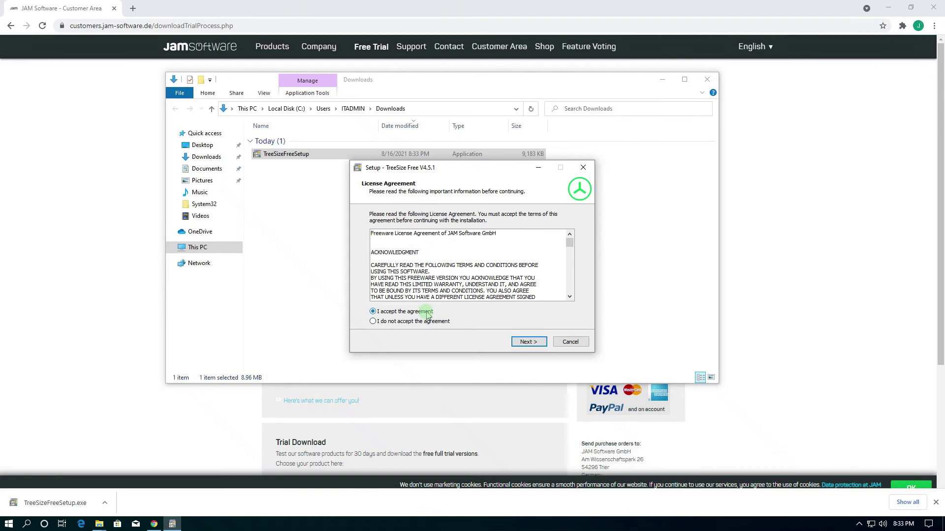
left_click(529, 342)
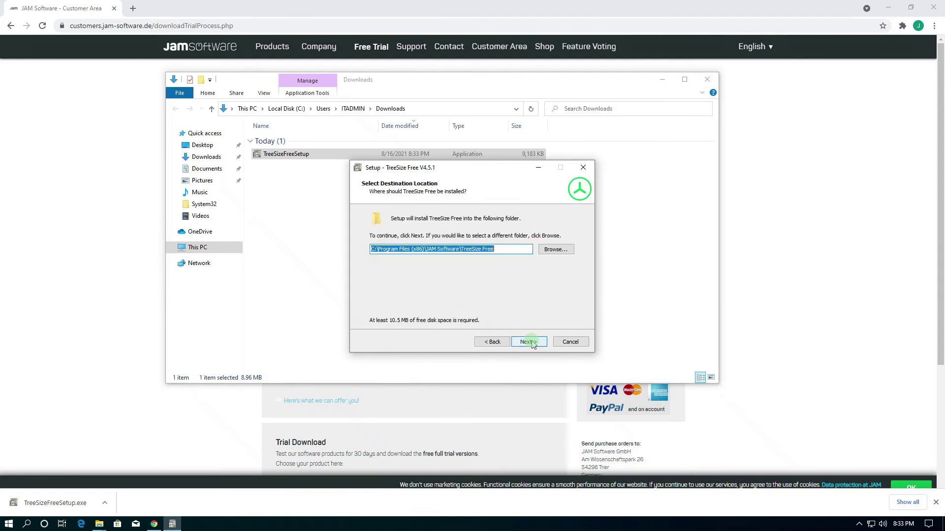
left_click(528, 343)
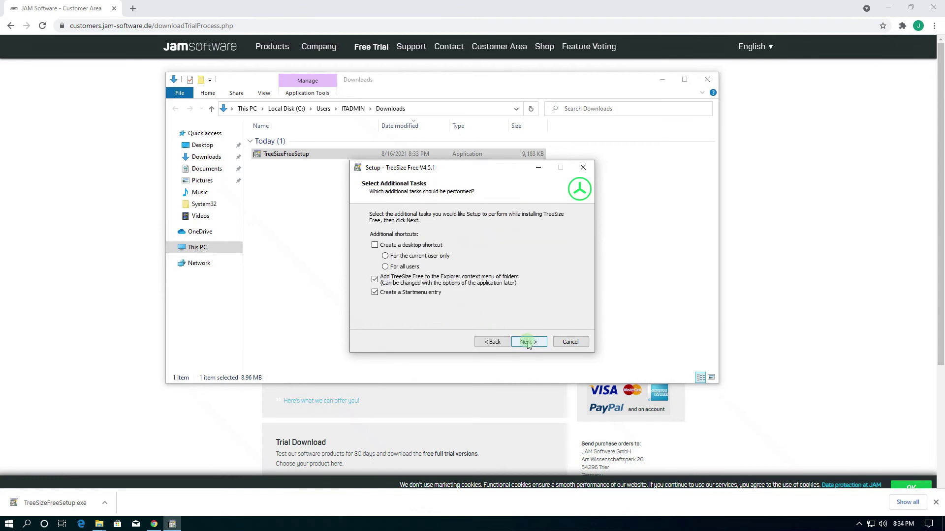
left_click(528, 342)
left_click(528, 342)
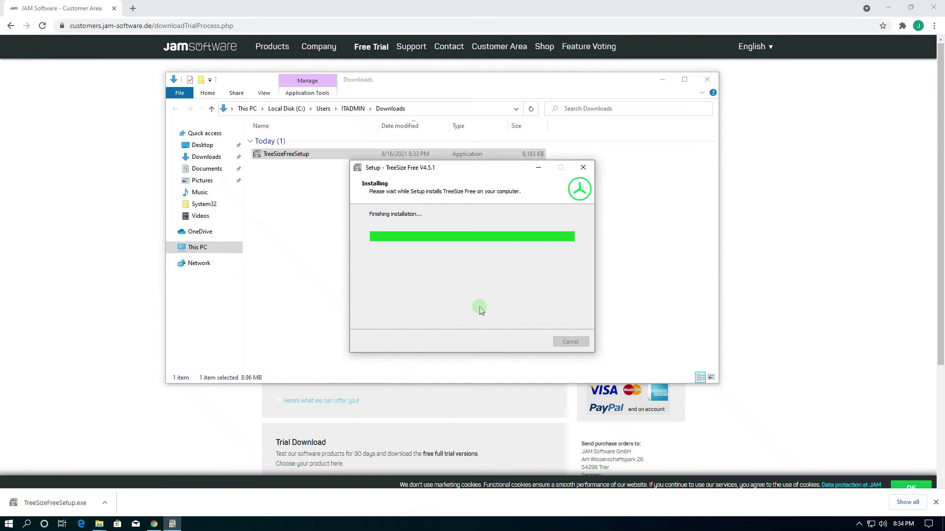
left_click(528, 341)
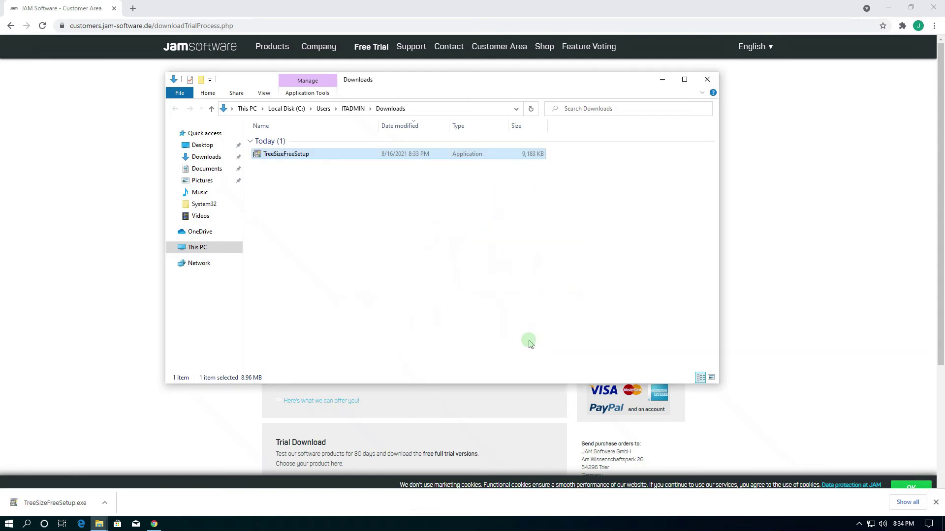
Minimize the open browser and Downloads windows, launch TreeSize Free without administrator rights, and maximize its window
left_click(888, 8)
left_click(662, 80)
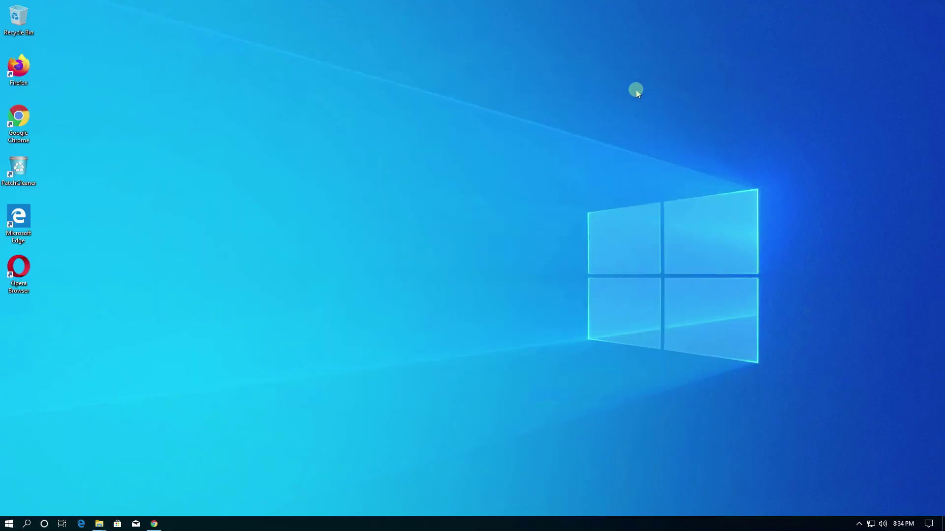
left_click(7, 524)
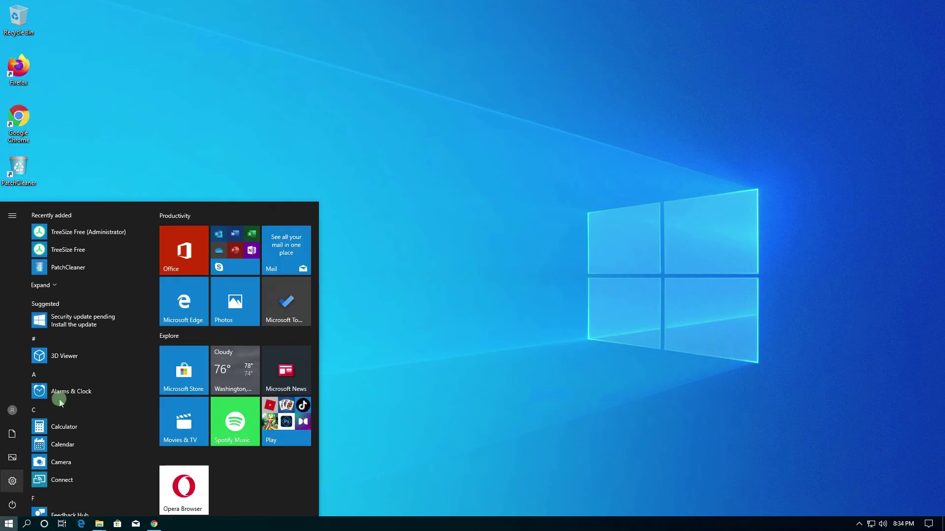
left_click(68, 251)
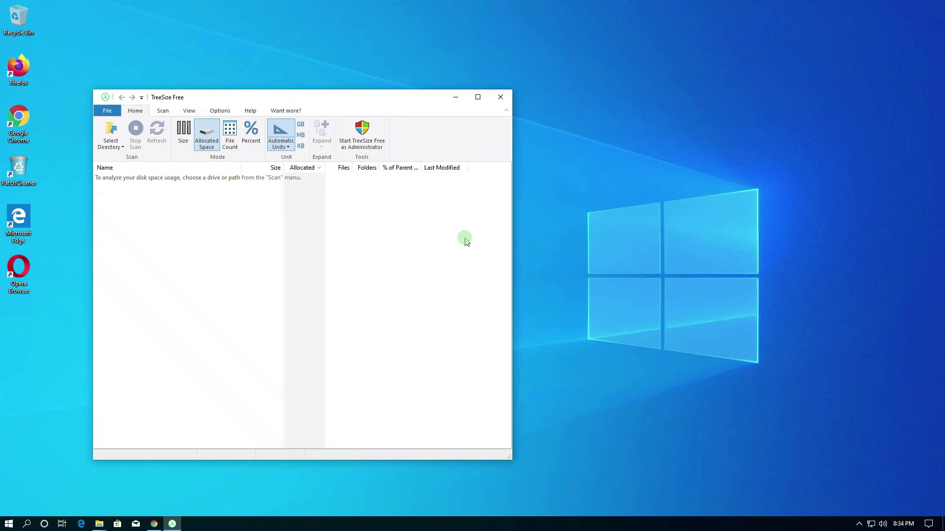
double_click(479, 98)
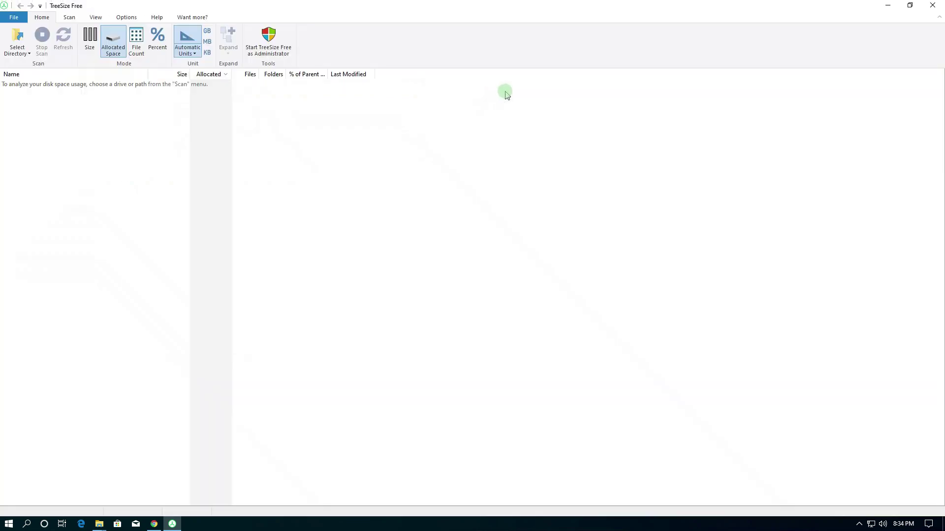
Scan Local Disk (C:) for disk space usage, continuing with the current access permissions
left_click(28, 54)
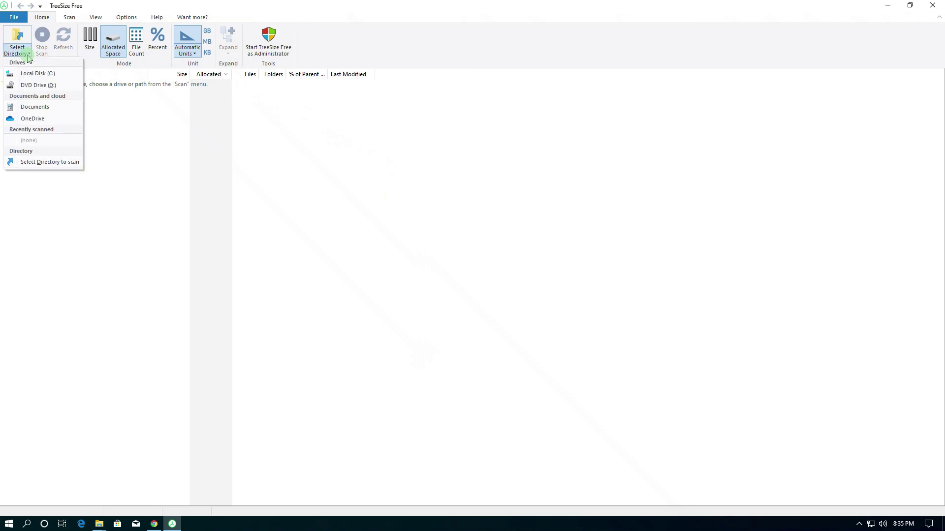
left_click(52, 74)
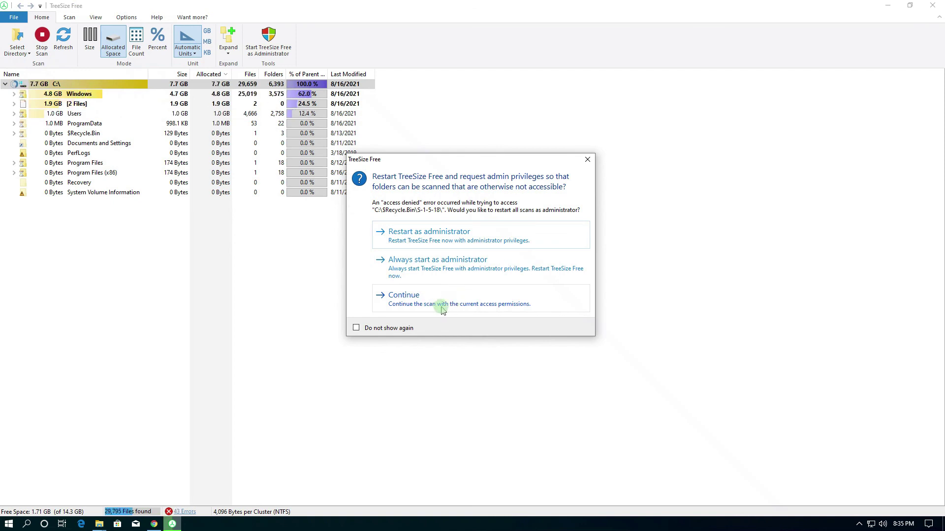
left_click(422, 299)
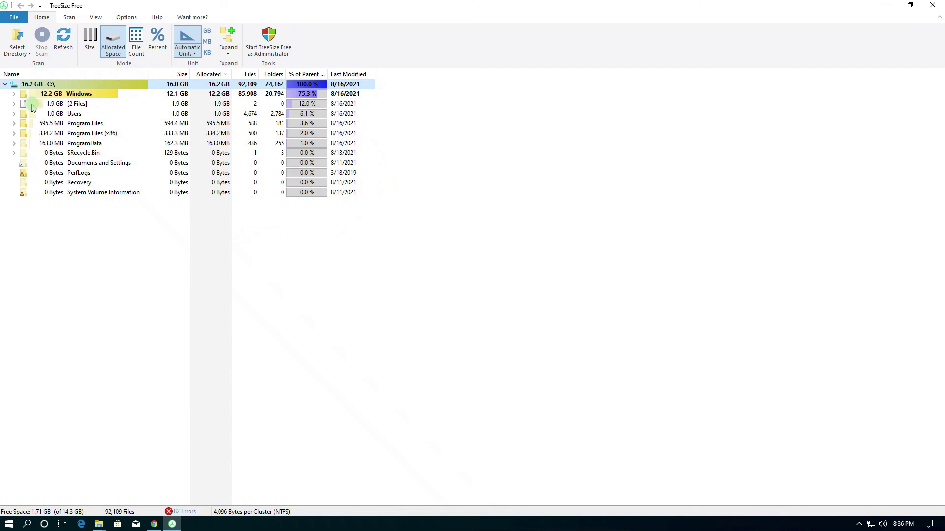
Examine the folder sizes inside Windows and its WinSxS subfolder, and collapse both folders again
mouse_move(24, 106)
left_click(13, 93)
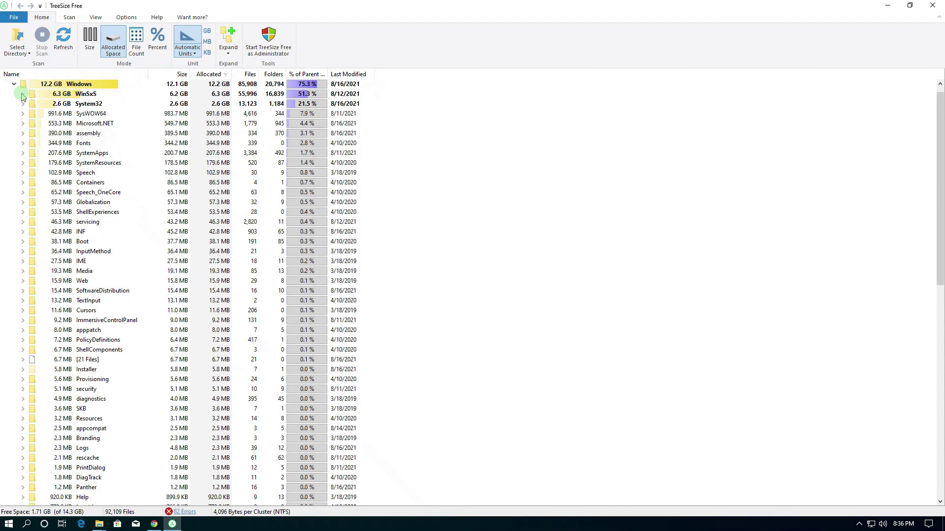
left_click(23, 95)
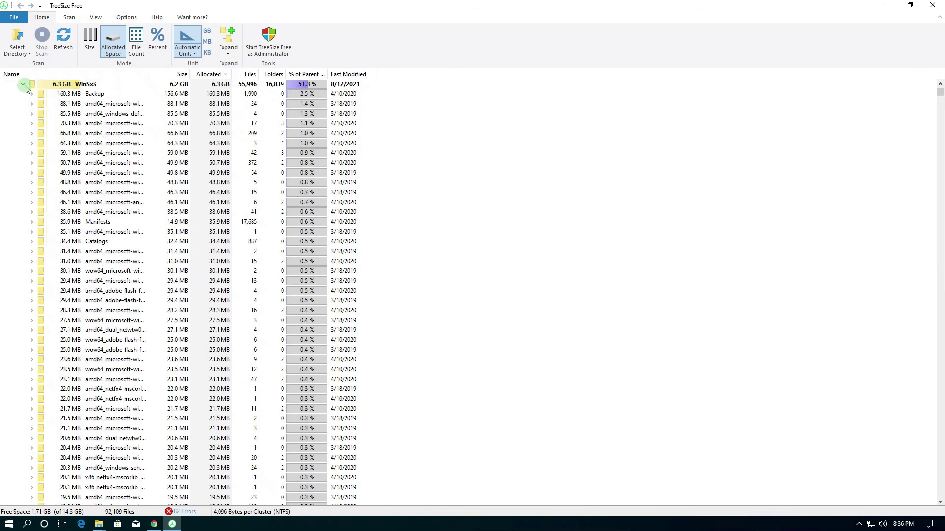
left_click(25, 84)
scroll(27, 95, "up", 1)
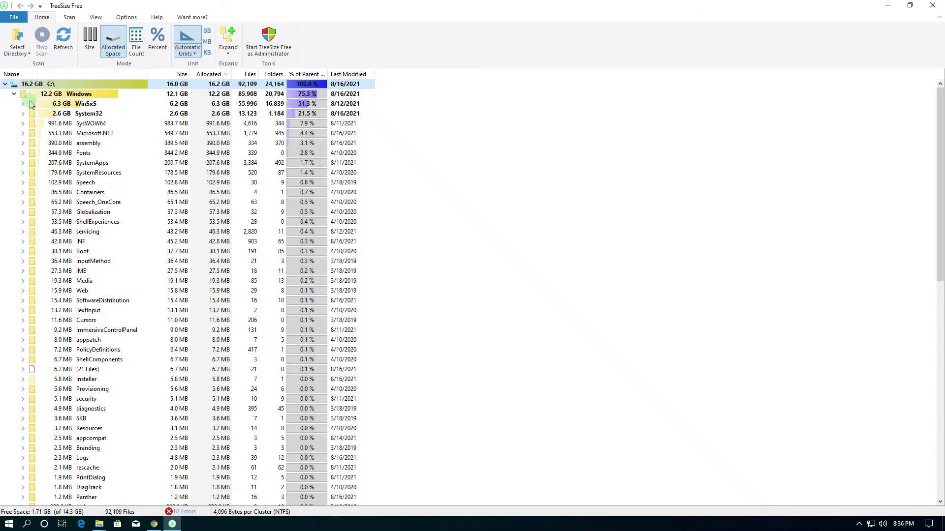
mouse_move(31, 105)
left_click(14, 95)
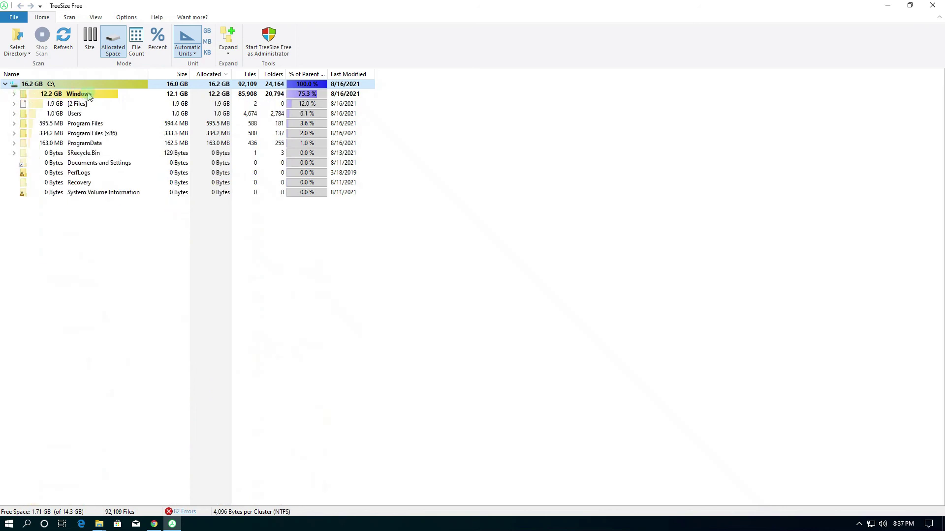